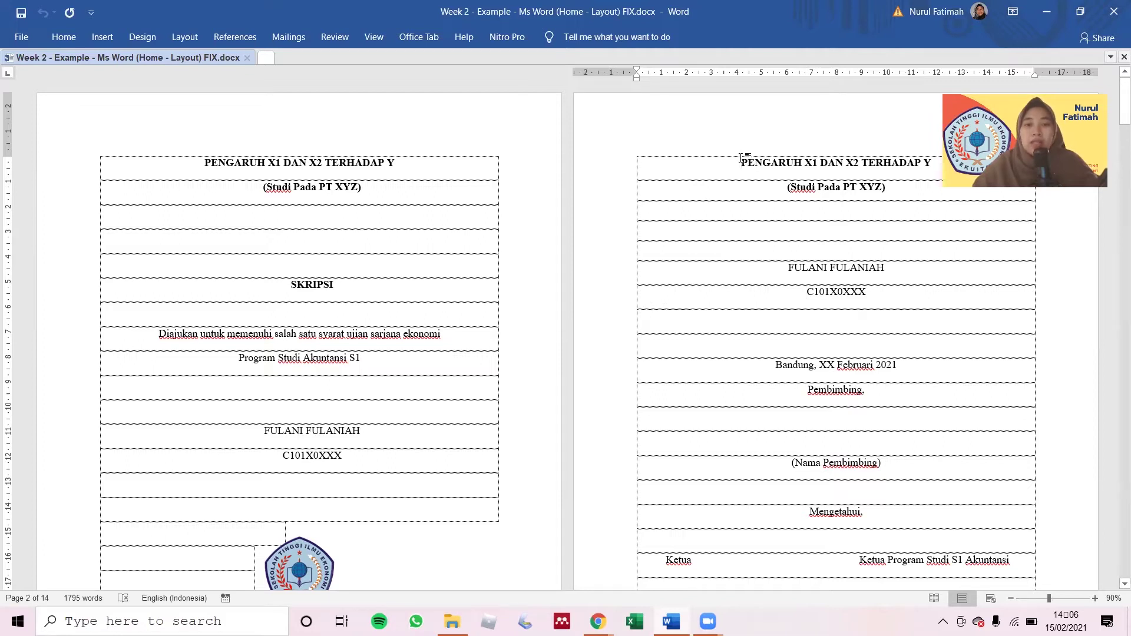
Make the chapter heading lines "BAB I" and "PENDAHULUAN" bold
{"action": "key", "text": "Page_Down"}
{"action": "key", "text": "Page_Down"}
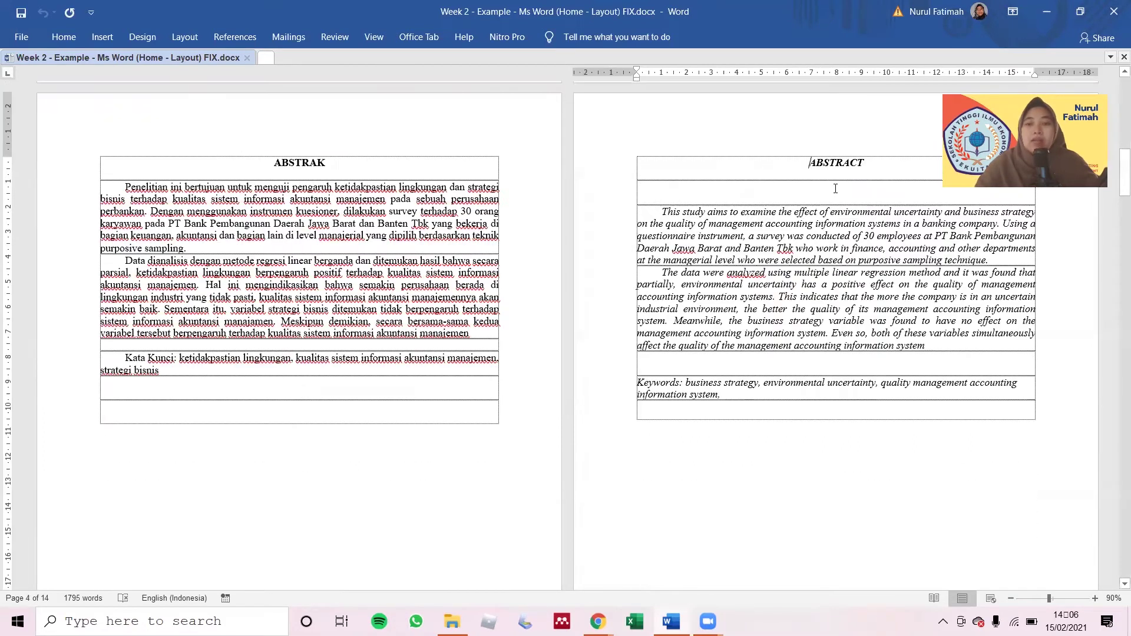
{"action": "key", "text": "Page_Down"}
{"action": "key", "text": "Page_Down"}
{"action": "key", "text": "Page_Up"}
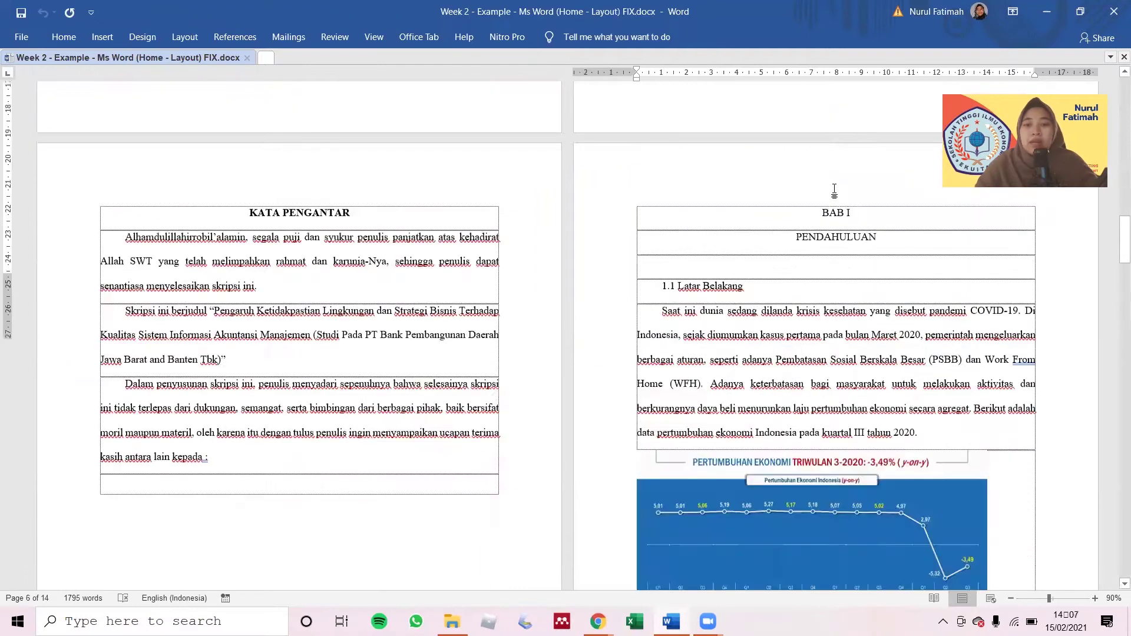
{"action": "scroll", "coordinate": [834, 189], "scroll_direction": "up", "scroll_amount": 3}
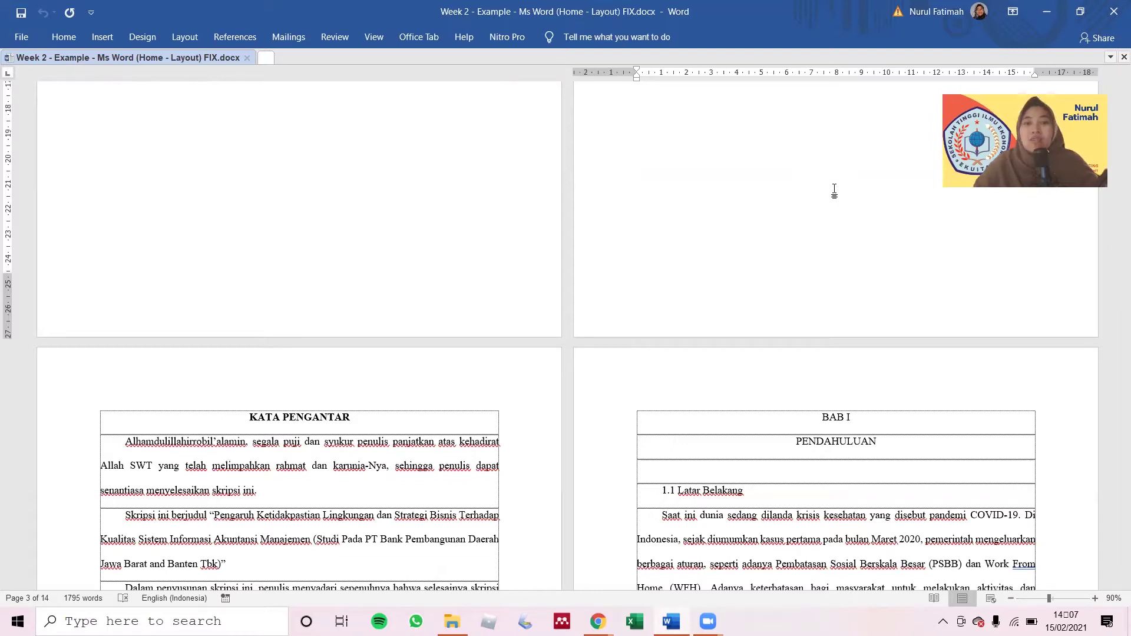
{"action": "left_click", "coordinate": [615, 424]}
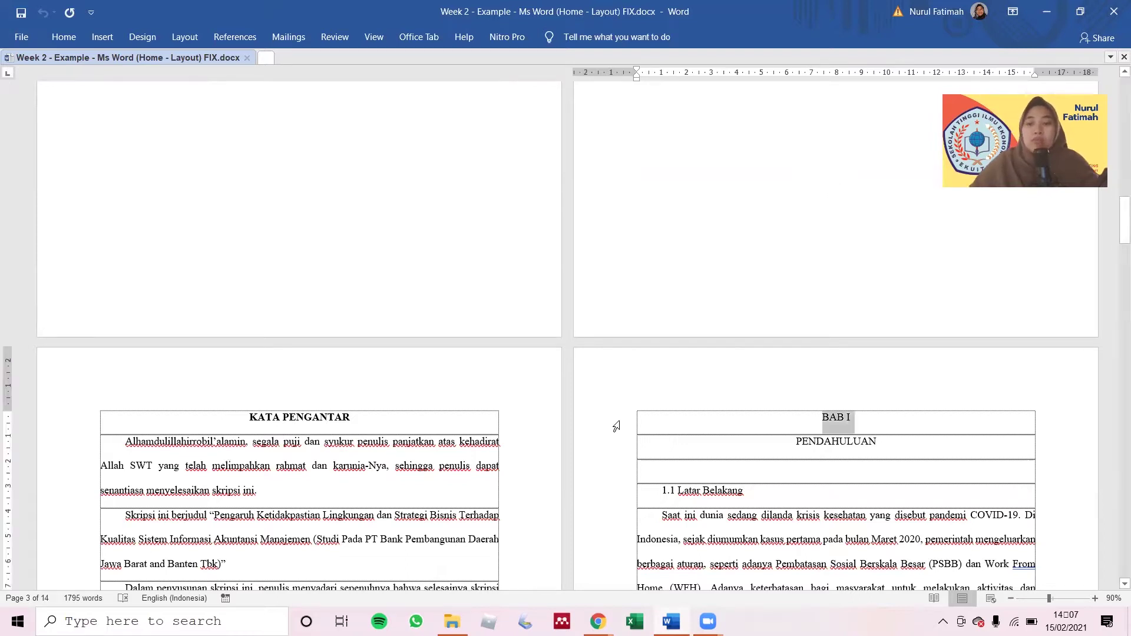
{"action": "key", "text": "shift+Down"}
{"action": "key", "text": "ctrl+b"}
{"action": "key", "text": "Right"}
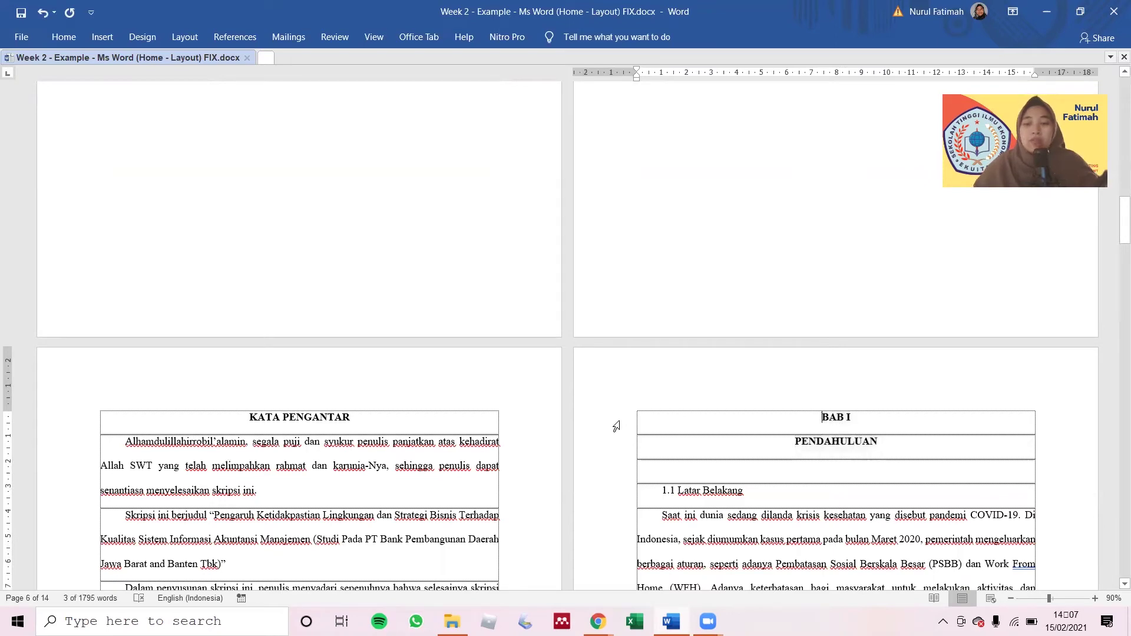
Insert a Next Page section break before the title "PENGARUH X1 DAN X2 TERHADAP Y" on the second page
{"action": "scroll", "coordinate": [616, 425], "scroll_direction": "up", "scroll_amount": 20}
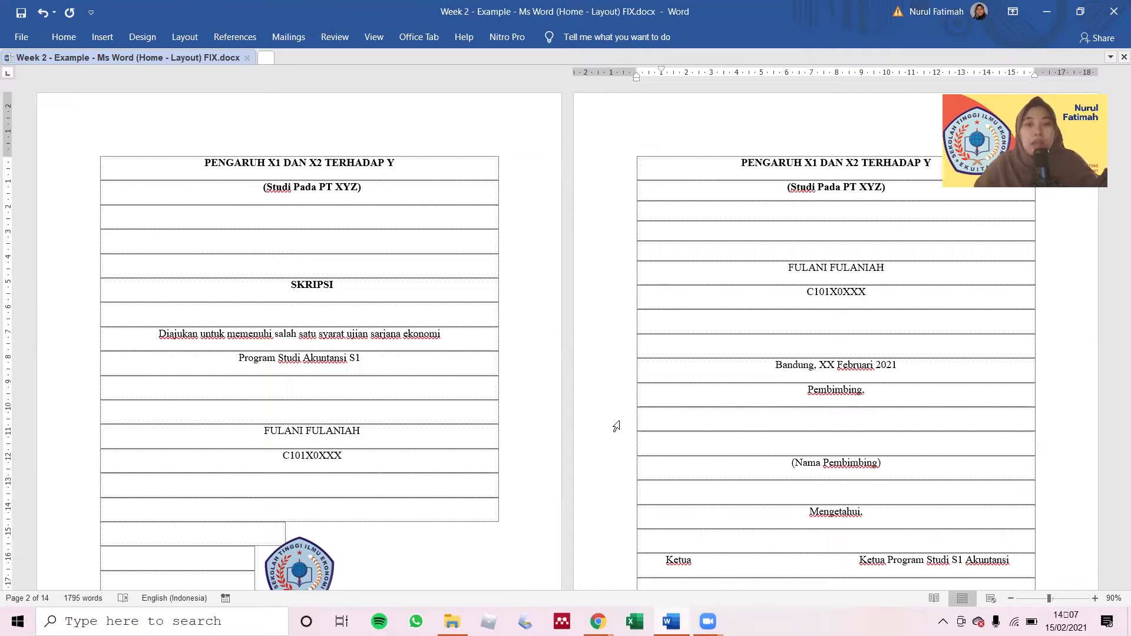
{"action": "left_click", "coordinate": [692, 169]}
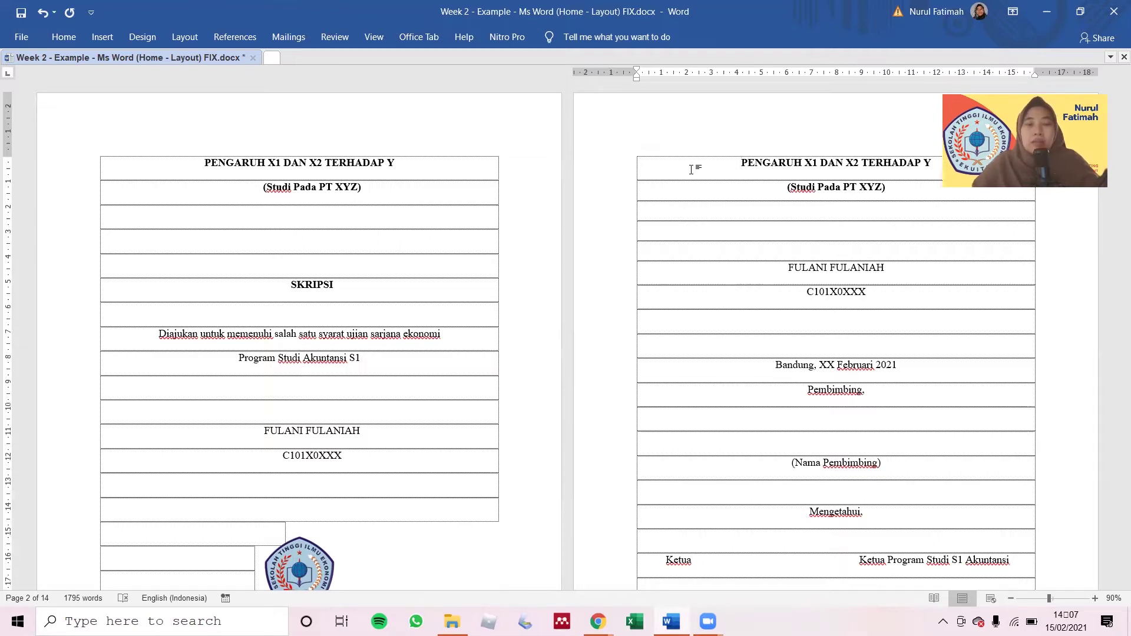
{"action": "left_click", "coordinate": [177, 42]}
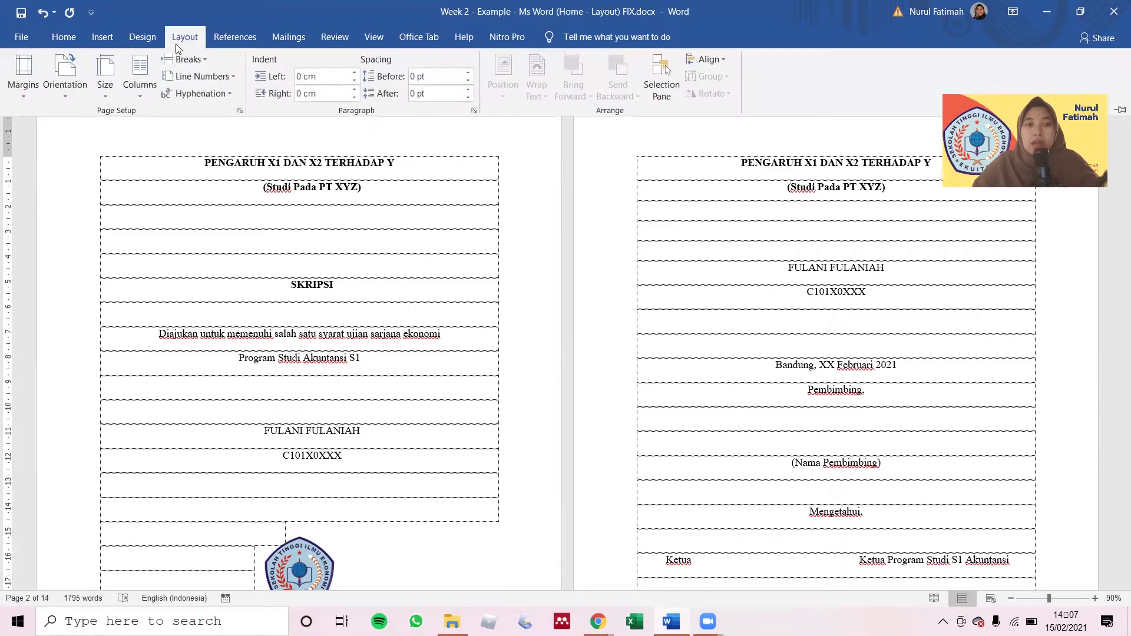
{"action": "left_click", "coordinate": [199, 59]}
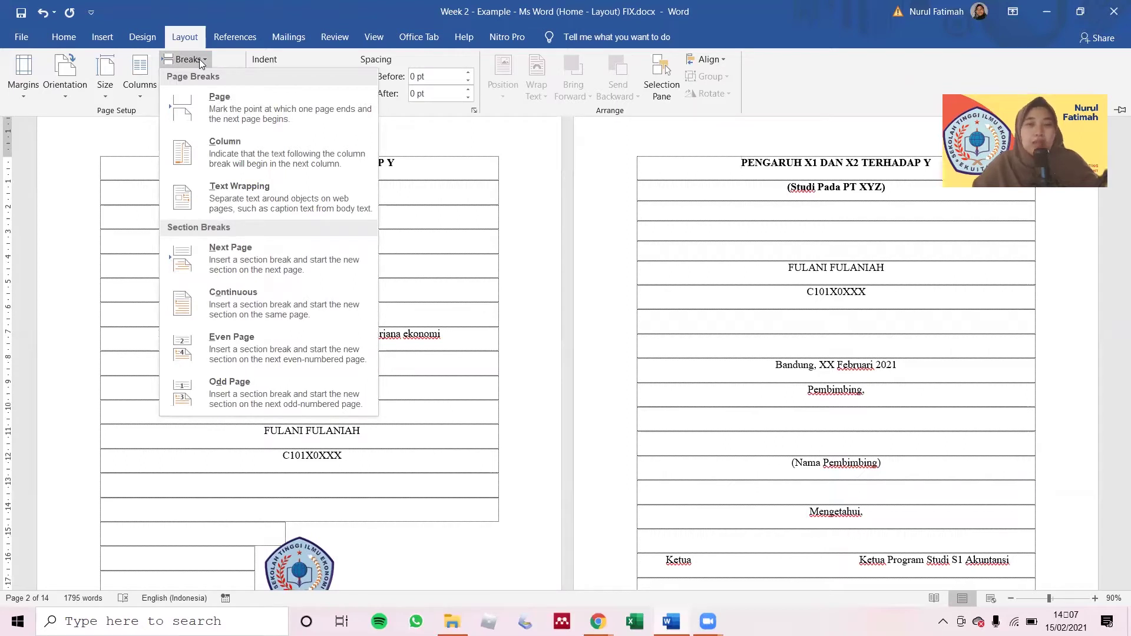
{"action": "left_click", "coordinate": [398, 187]}
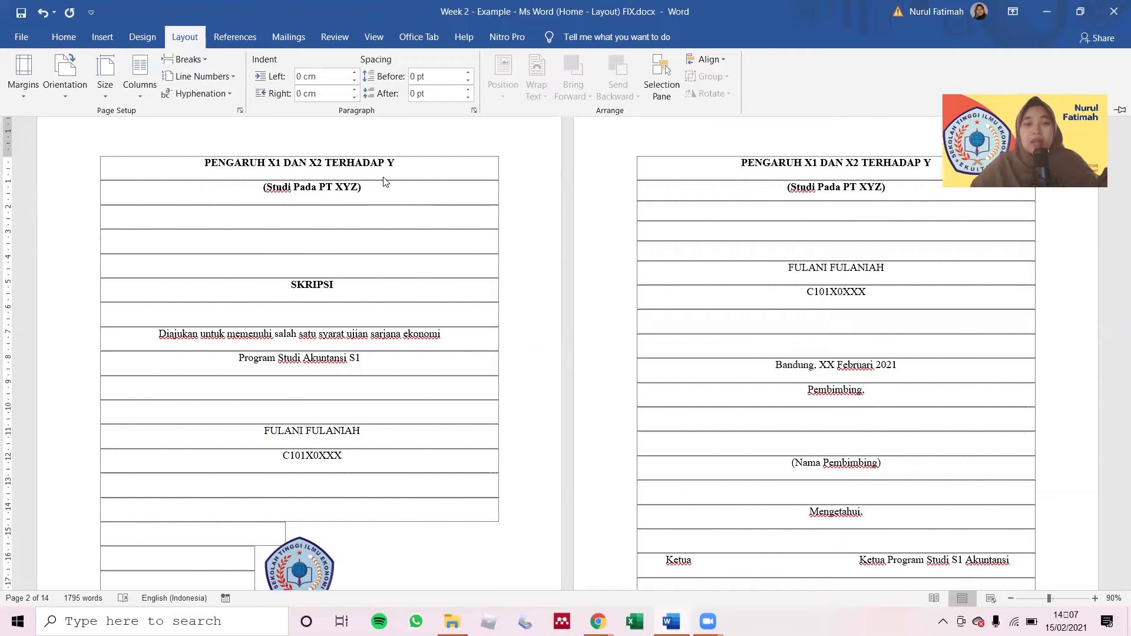
{"action": "left_click", "coordinate": [725, 173]}
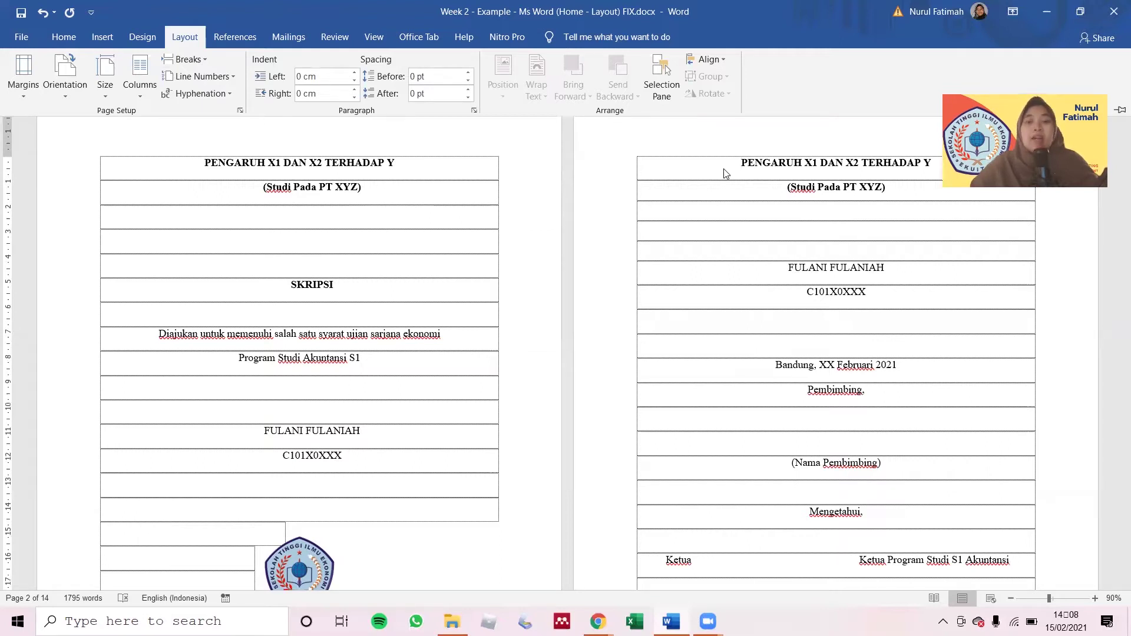
{"action": "key", "text": "ctrl+F1"}
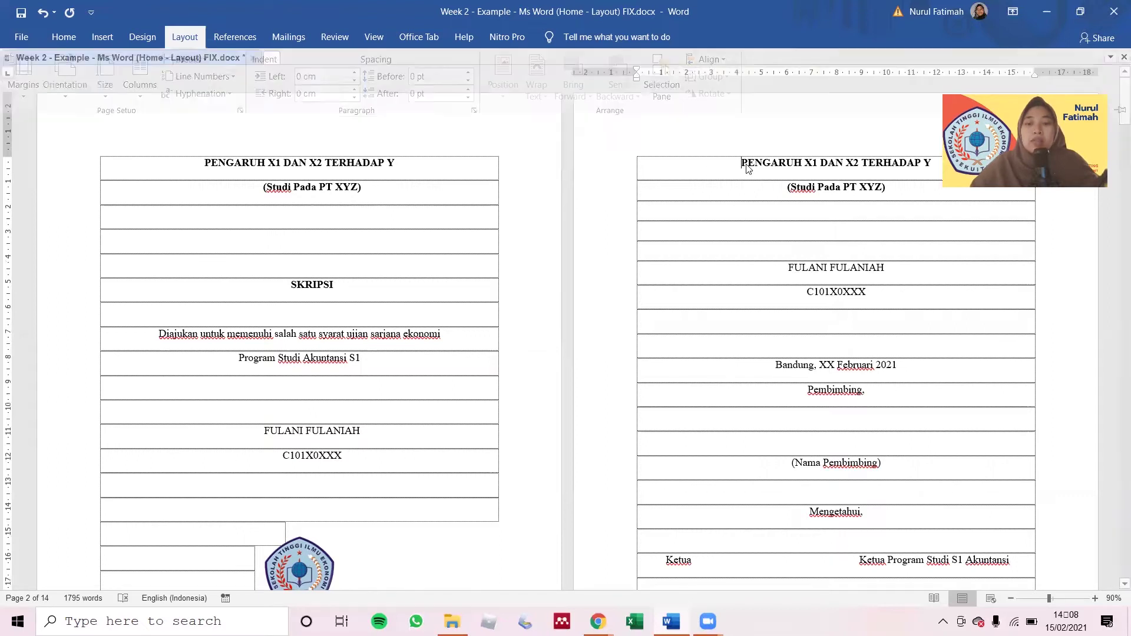
{"action": "left_click", "coordinate": [178, 42]}
{"action": "left_click", "coordinate": [200, 58]}
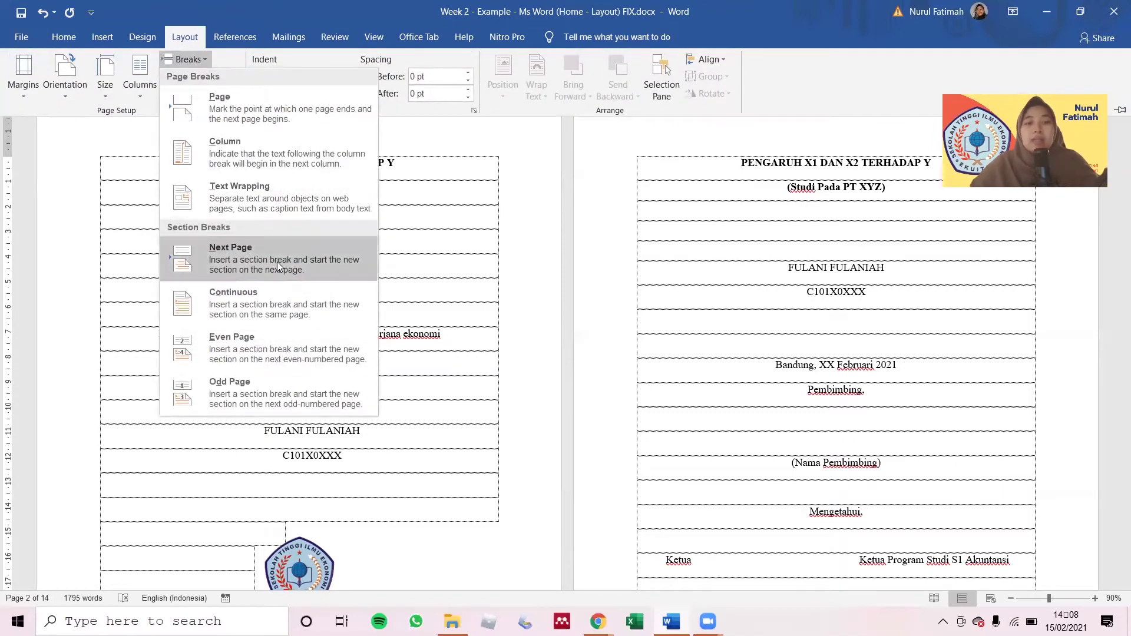
{"action": "left_click", "coordinate": [277, 262]}
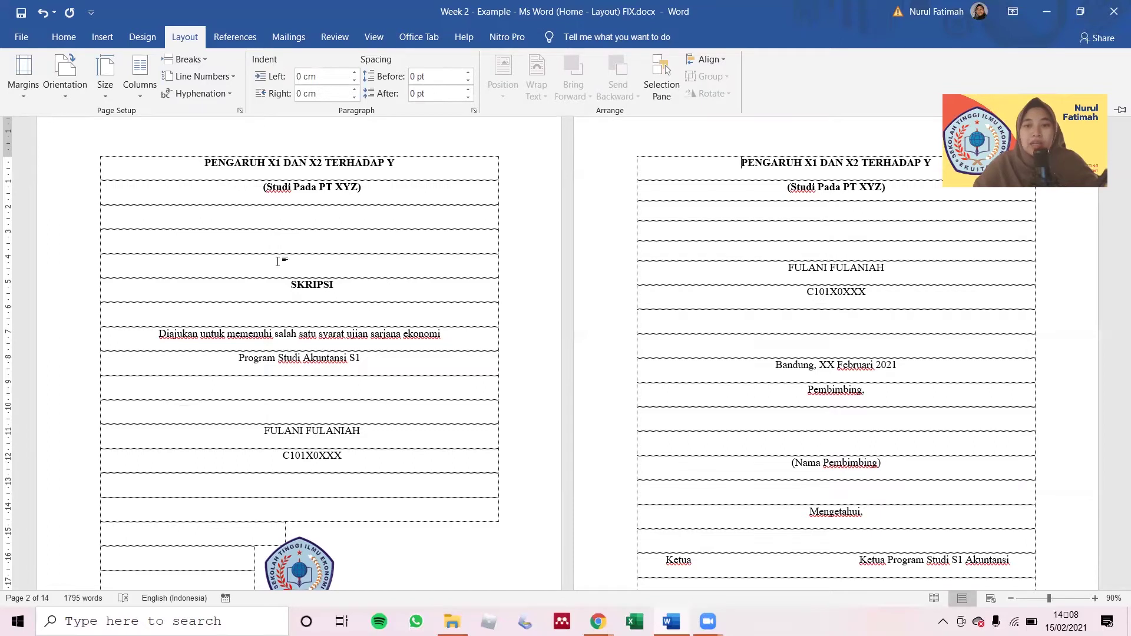
Add Bottom of Page numbering to the document in the centred Plain Number 2 style
{"action": "scroll", "coordinate": [281, 260], "scroll_direction": "down", "scroll_amount": 8}
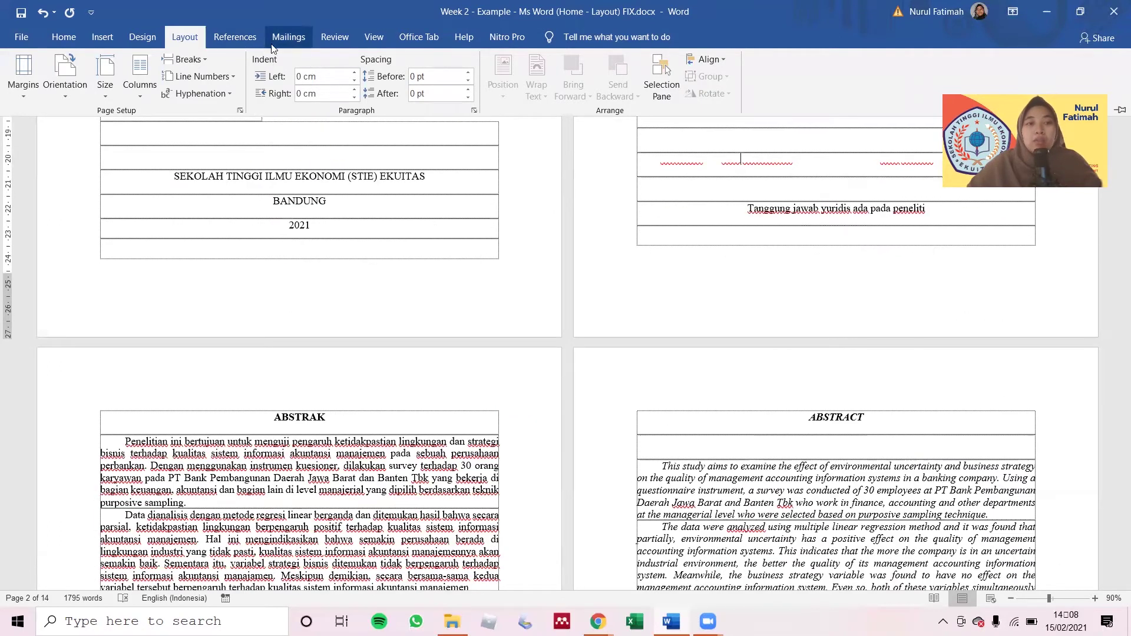
{"action": "left_click", "coordinate": [99, 36]}
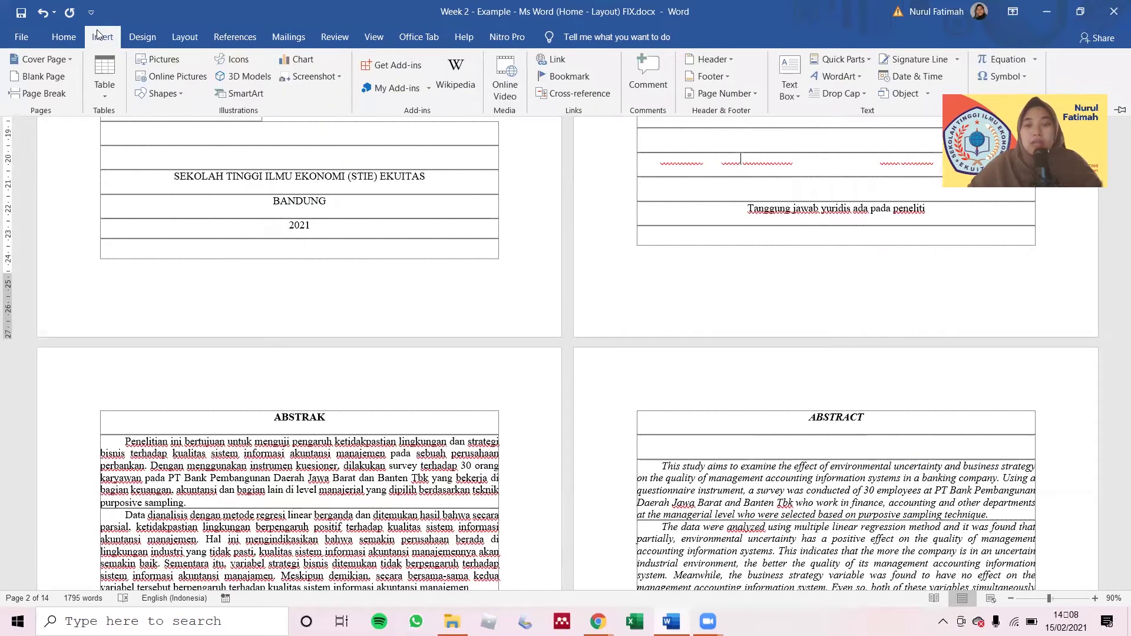
{"action": "left_click", "coordinate": [749, 96]}
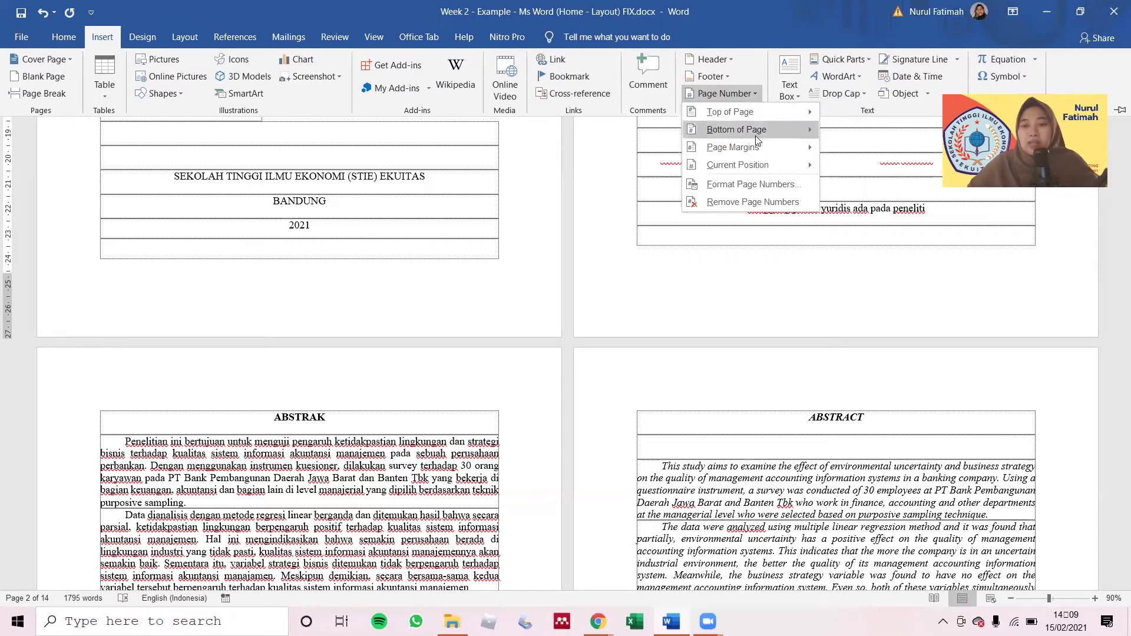
{"action": "mouse_move", "coordinate": [754, 134]}
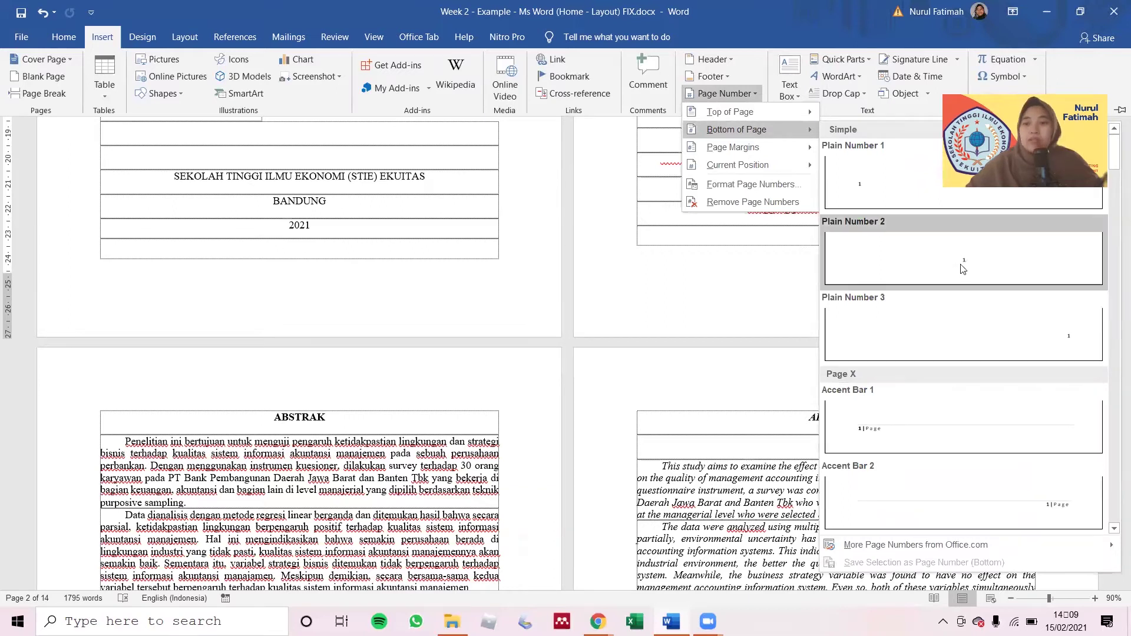
{"action": "left_click", "coordinate": [980, 264]}
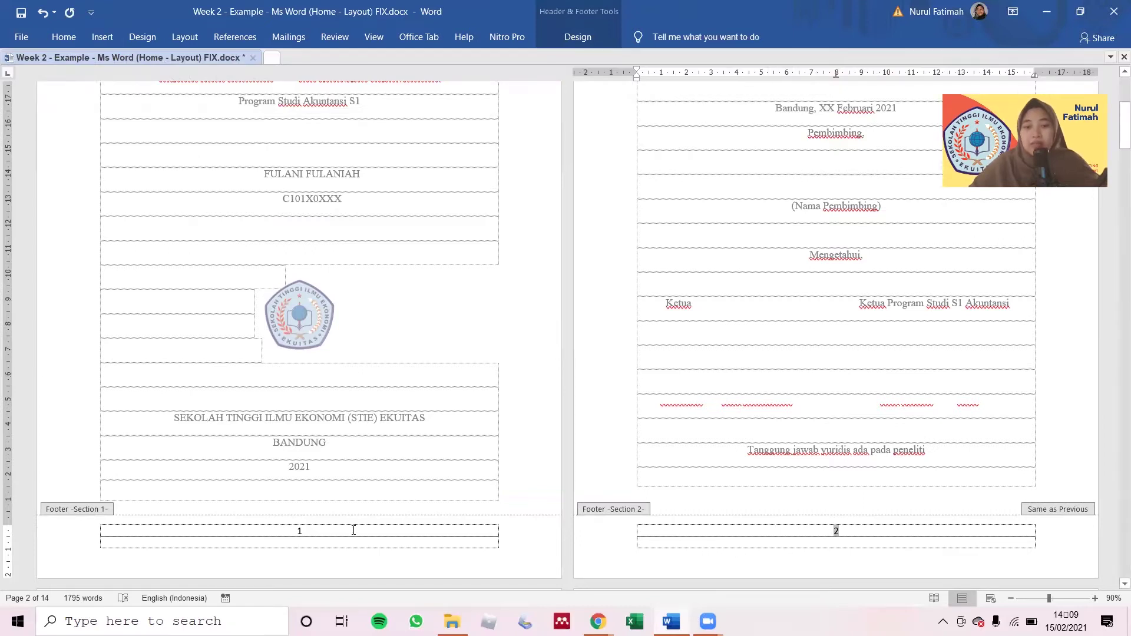
Enable Different First Page for section 2 and unlink both its regular footer and its first page footer from the previous section
{"action": "left_click", "coordinate": [601, 43]}
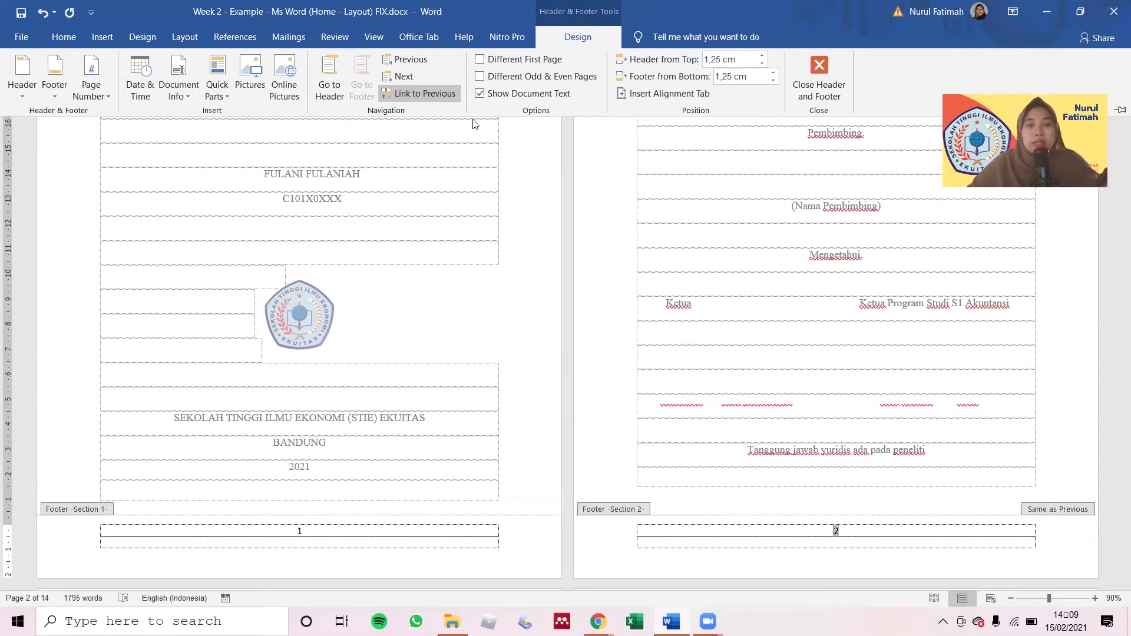
{"action": "left_click", "coordinate": [413, 95]}
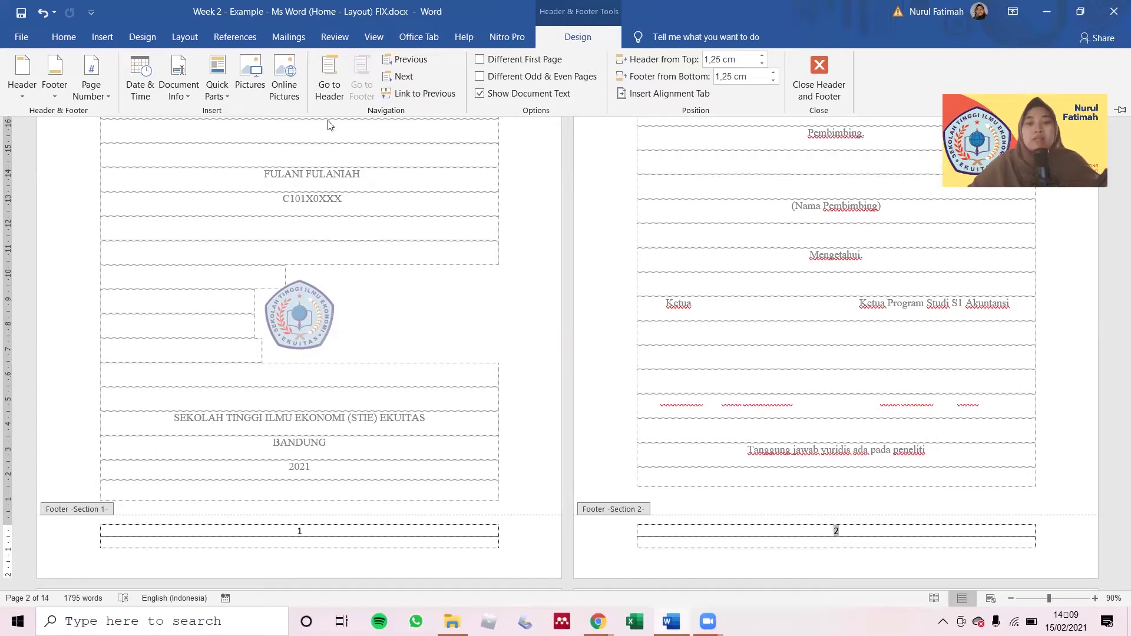
{"action": "left_click", "coordinate": [506, 66]}
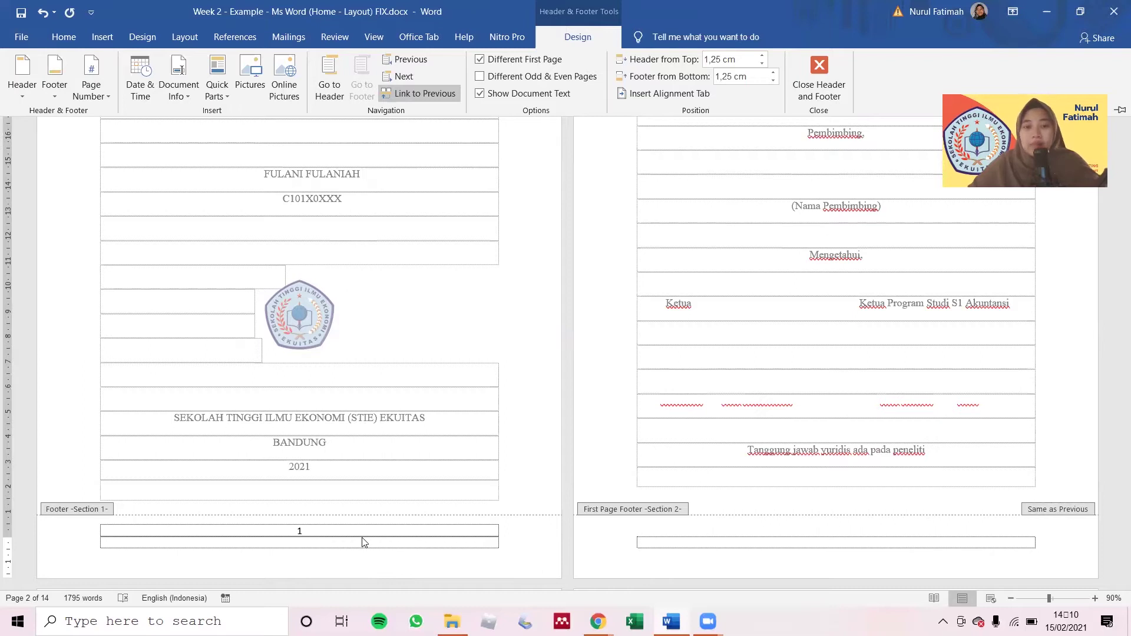
{"action": "left_click", "coordinate": [410, 92]}
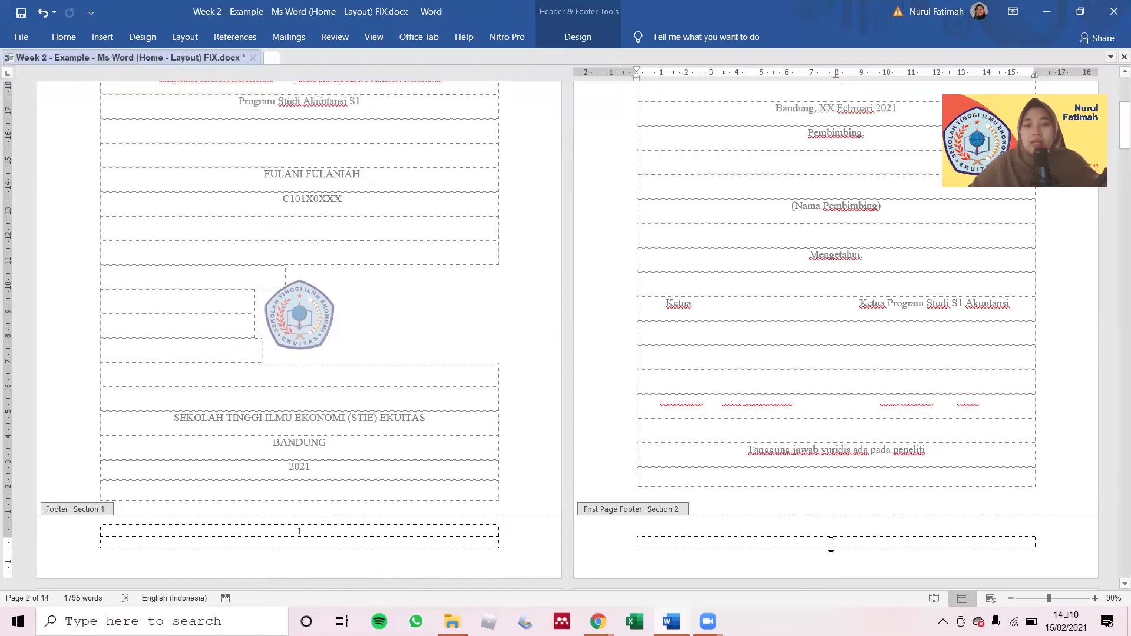
Insert a Plain Number 2 page number at the bottom of the page in section 2's first page footer
{"action": "left_click", "coordinate": [102, 36]}
{"action": "left_click", "coordinate": [726, 93]}
{"action": "mouse_move", "coordinate": [751, 131]}
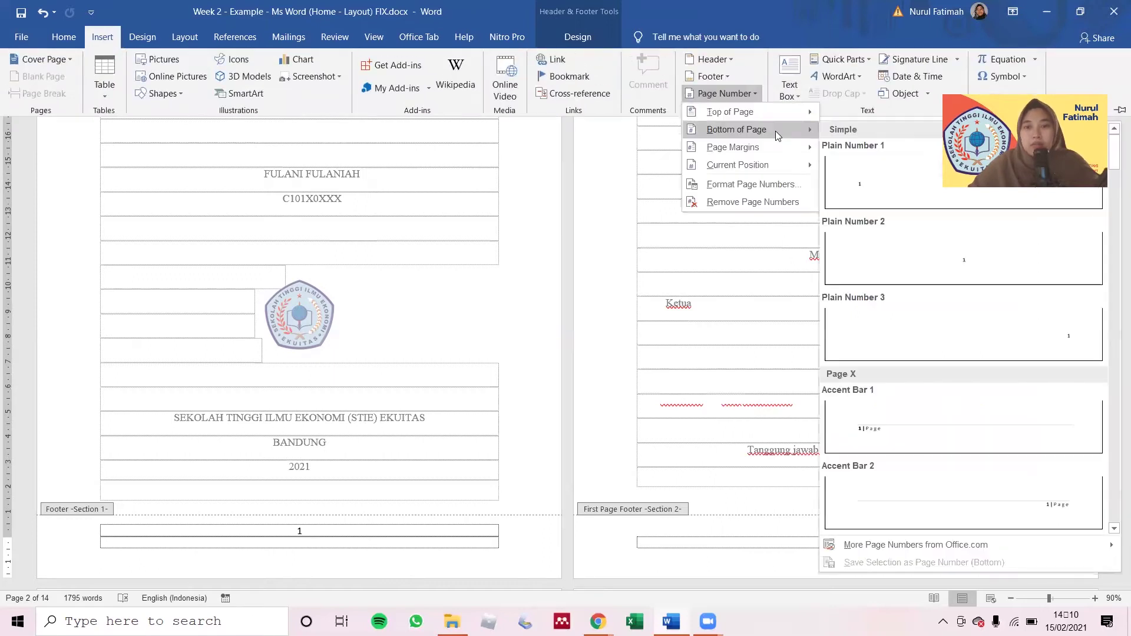
{"action": "left_click", "coordinate": [957, 249]}
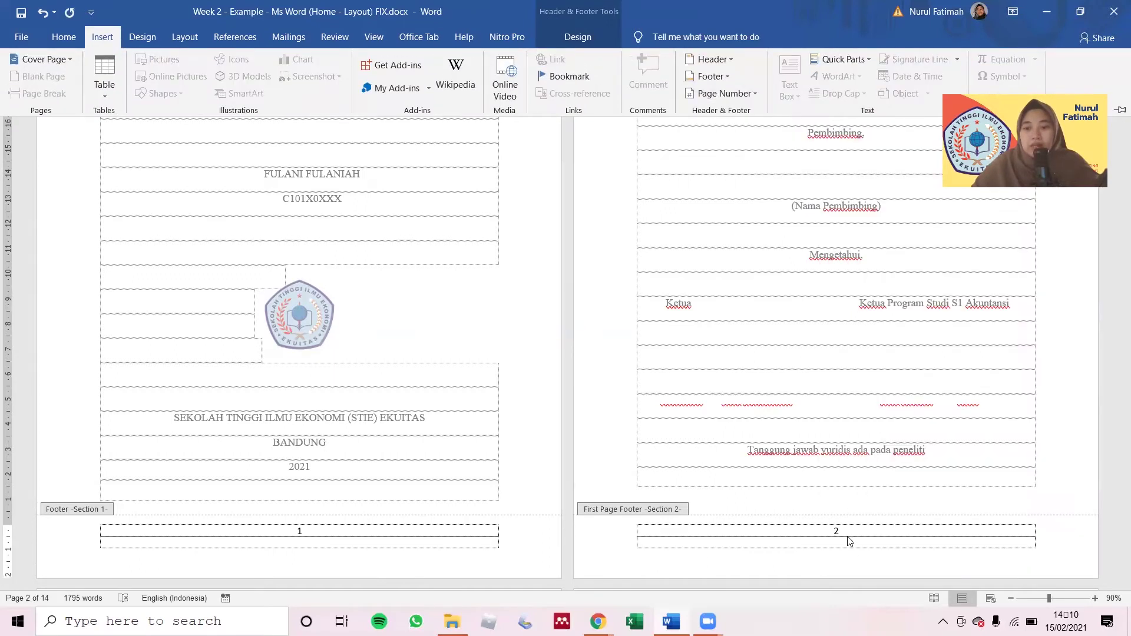
Format section 2's page numbers as i, ii, iii, starting at i, and return to the document body
{"action": "left_click", "coordinate": [578, 36]}
{"action": "left_click", "coordinate": [102, 93]}
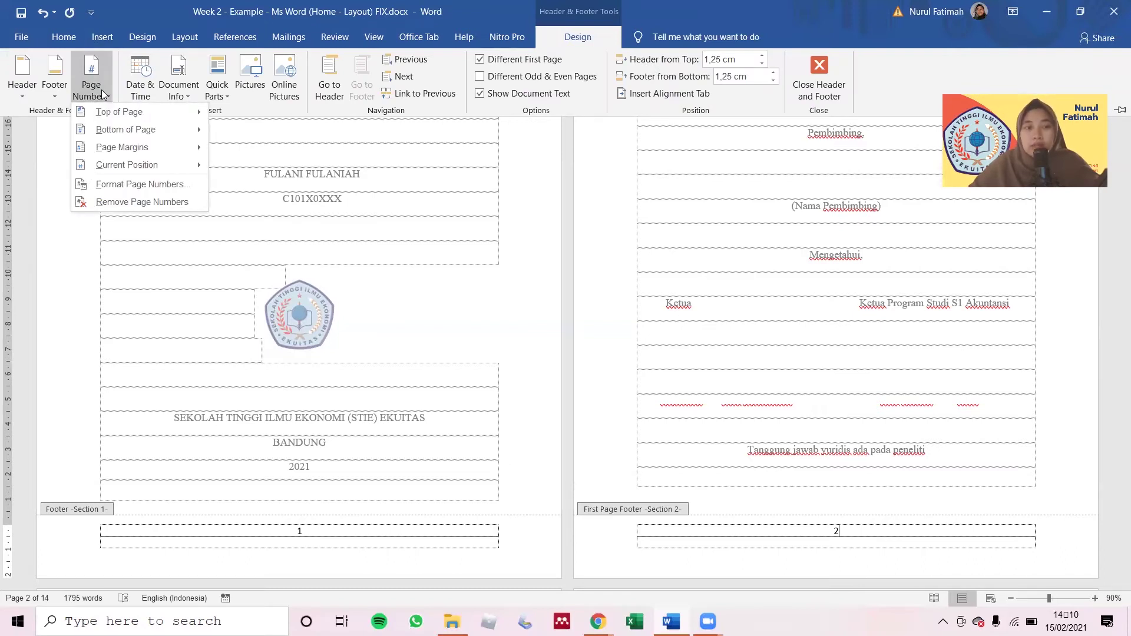
{"action": "left_click", "coordinate": [126, 184]}
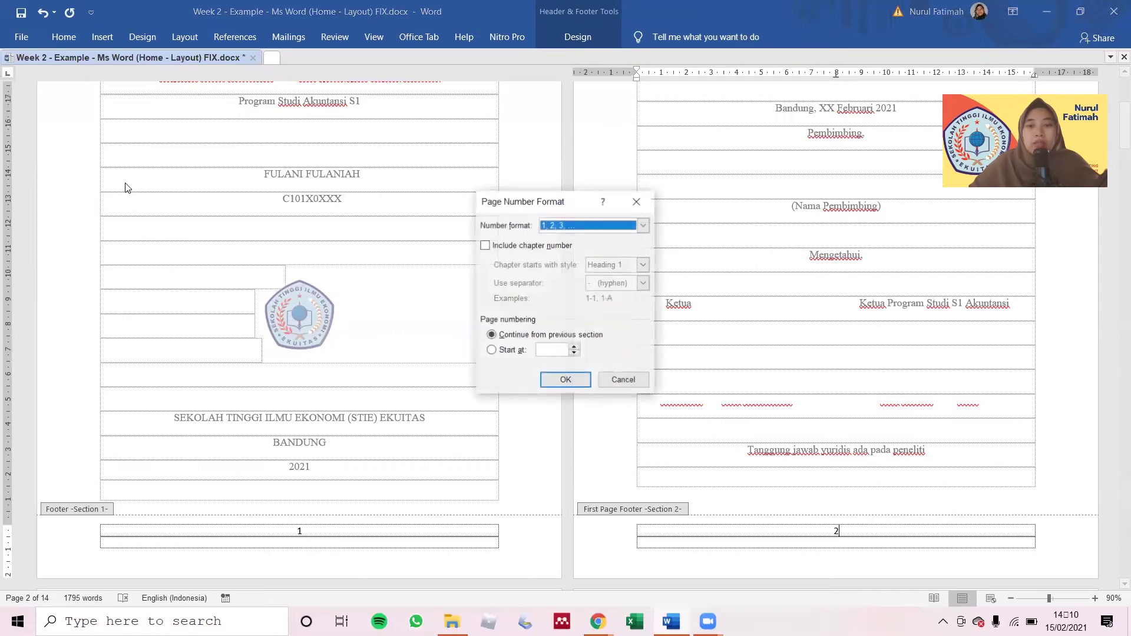
{"action": "left_click", "coordinate": [643, 227]}
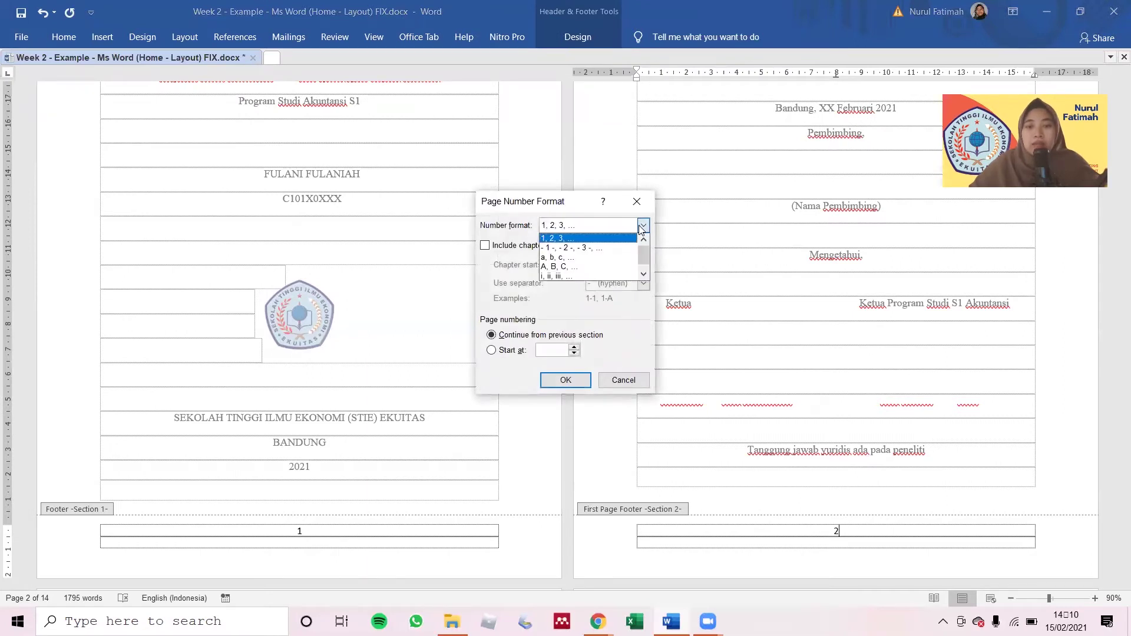
{"action": "left_click", "coordinate": [582, 276]}
{"action": "left_click", "coordinate": [509, 350]}
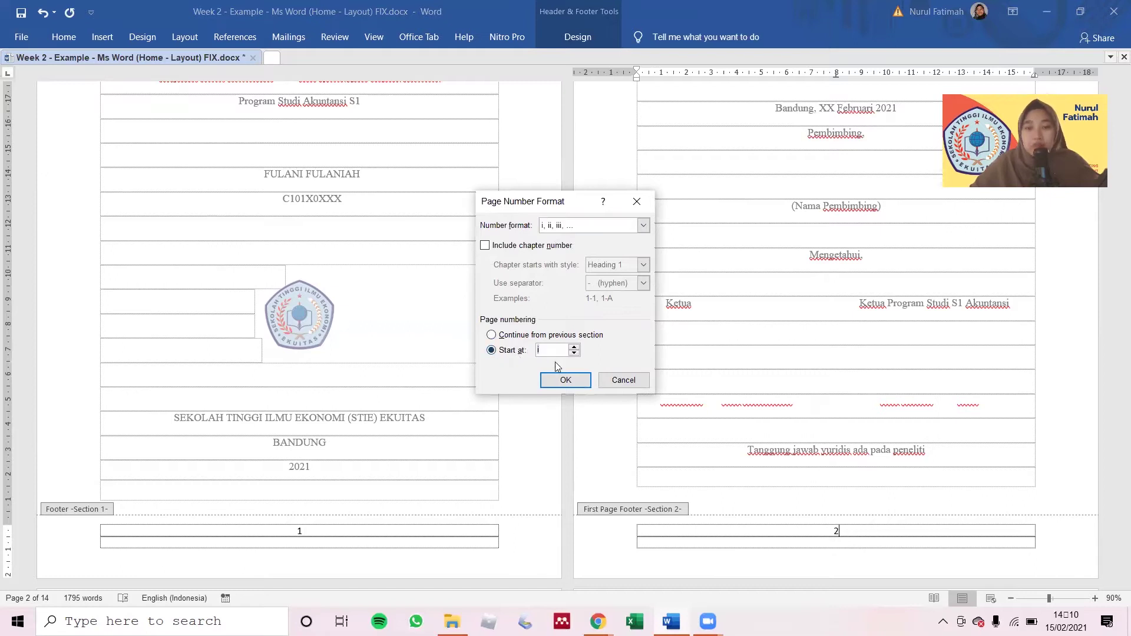
{"action": "left_click", "coordinate": [564, 380]}
{"action": "double_click", "coordinate": [843, 462]}
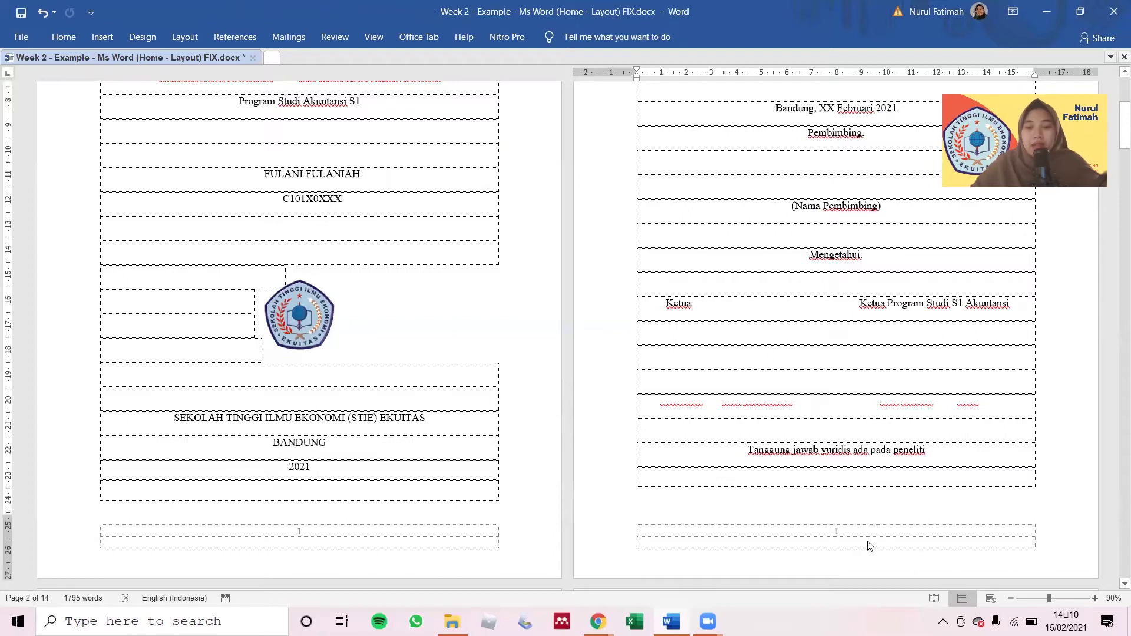
Remove the page number from the cover page's footer in section 1
{"action": "double_click", "coordinate": [303, 535]}
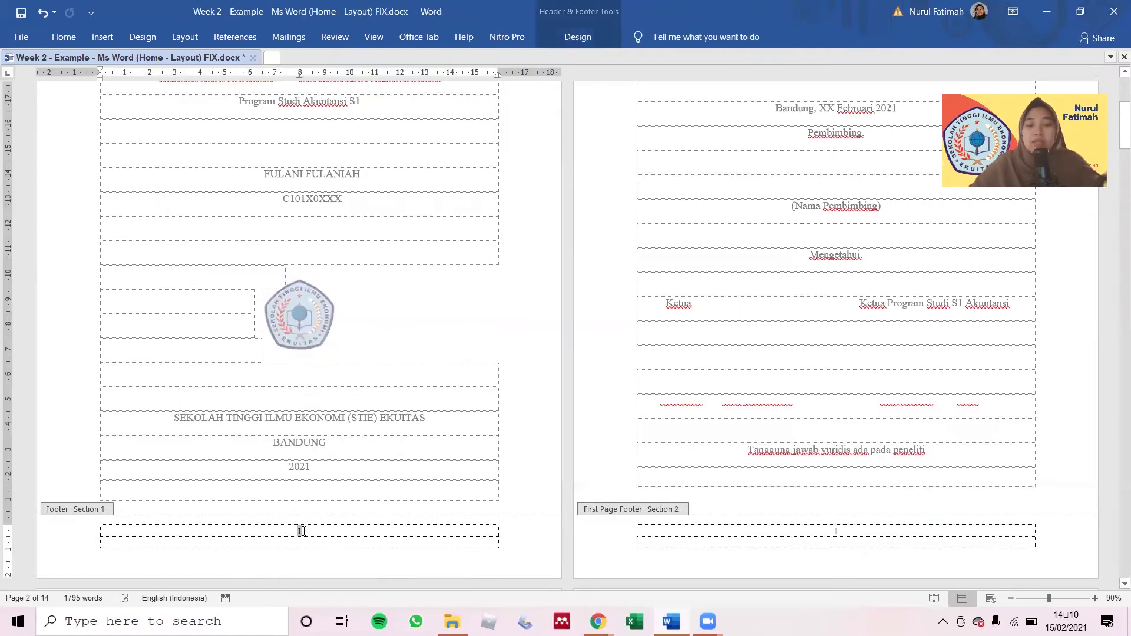
{"action": "left_click", "coordinate": [578, 37]}
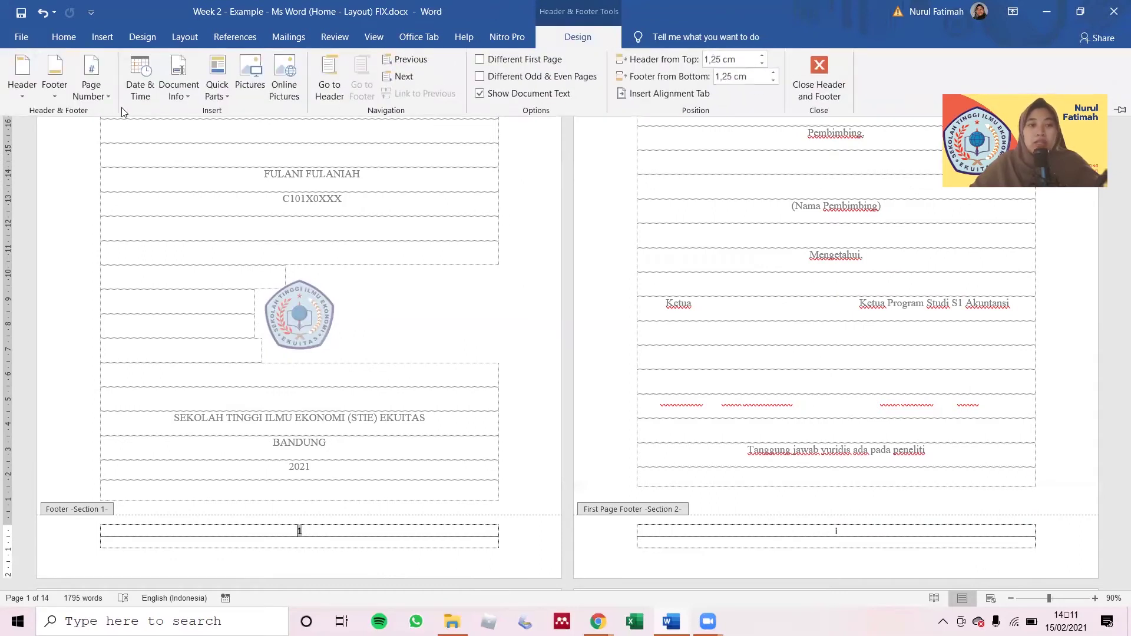
{"action": "left_click", "coordinate": [96, 94]}
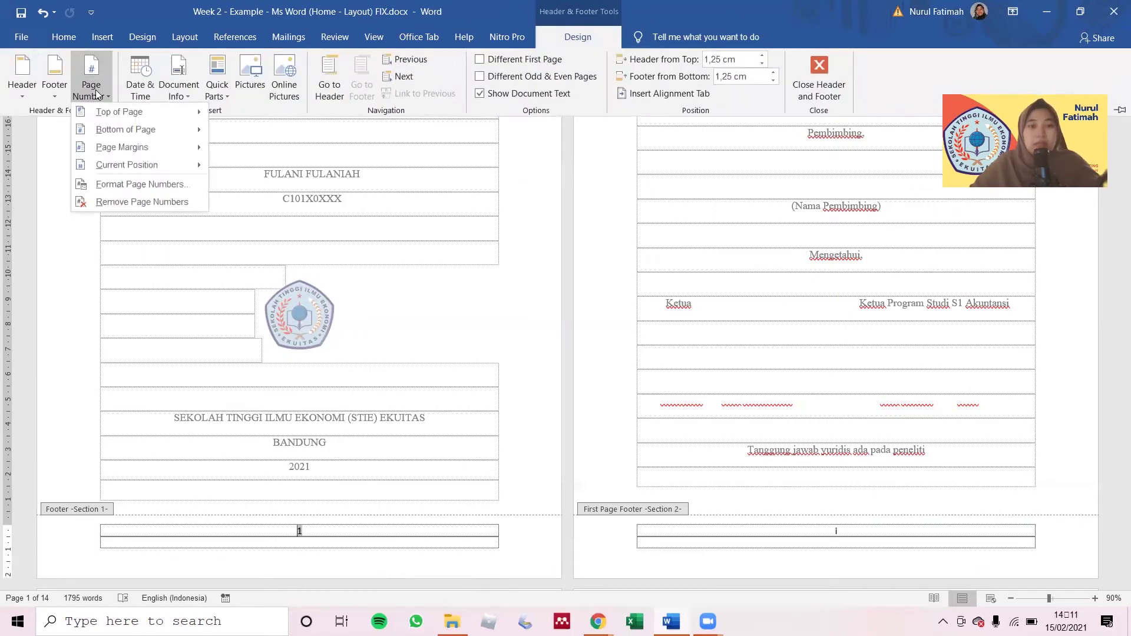
{"action": "left_click", "coordinate": [105, 203]}
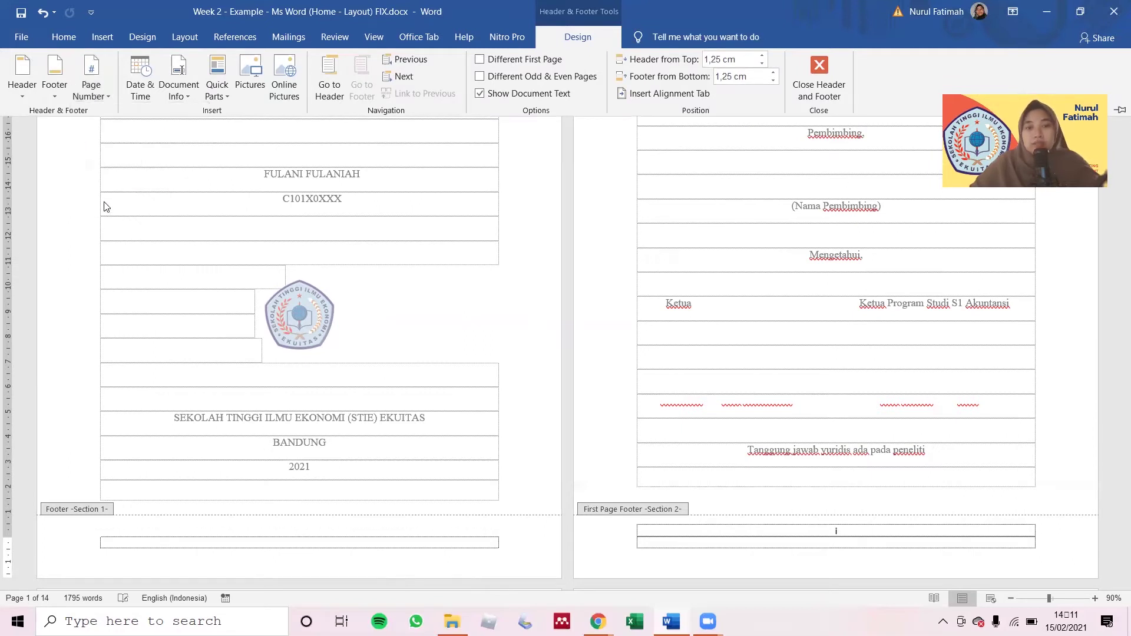
{"action": "left_click", "coordinate": [363, 423]}
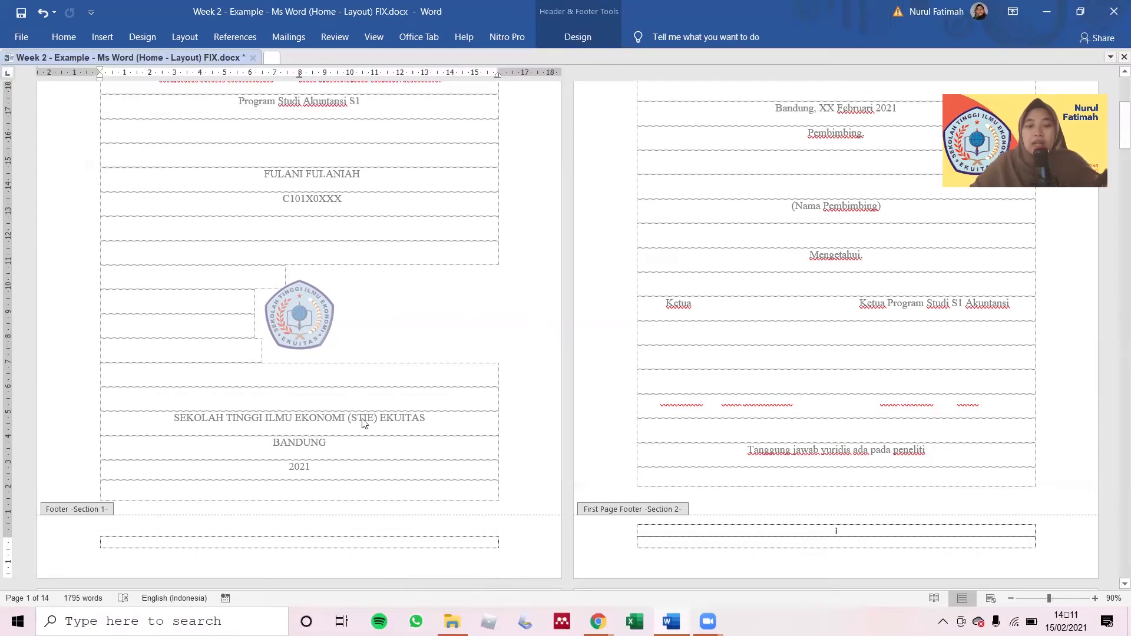
Return to the document body and insert a Next Page section break before the BAB I heading
{"action": "double_click", "coordinate": [362, 424]}
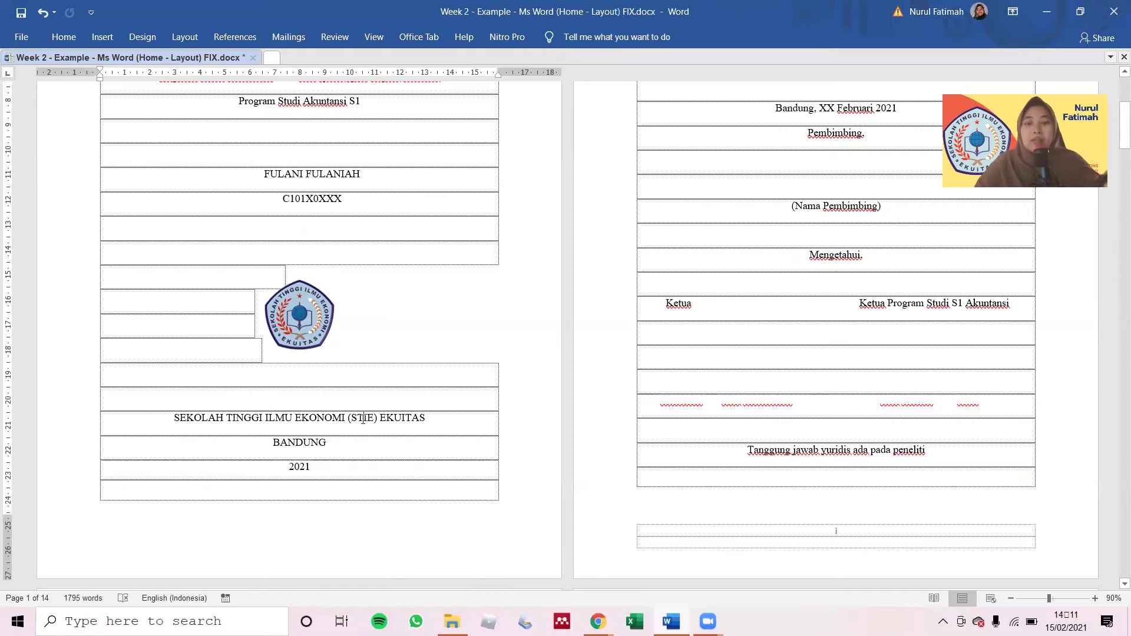
{"action": "scroll", "coordinate": [363, 418], "scroll_direction": "down", "scroll_amount": 10}
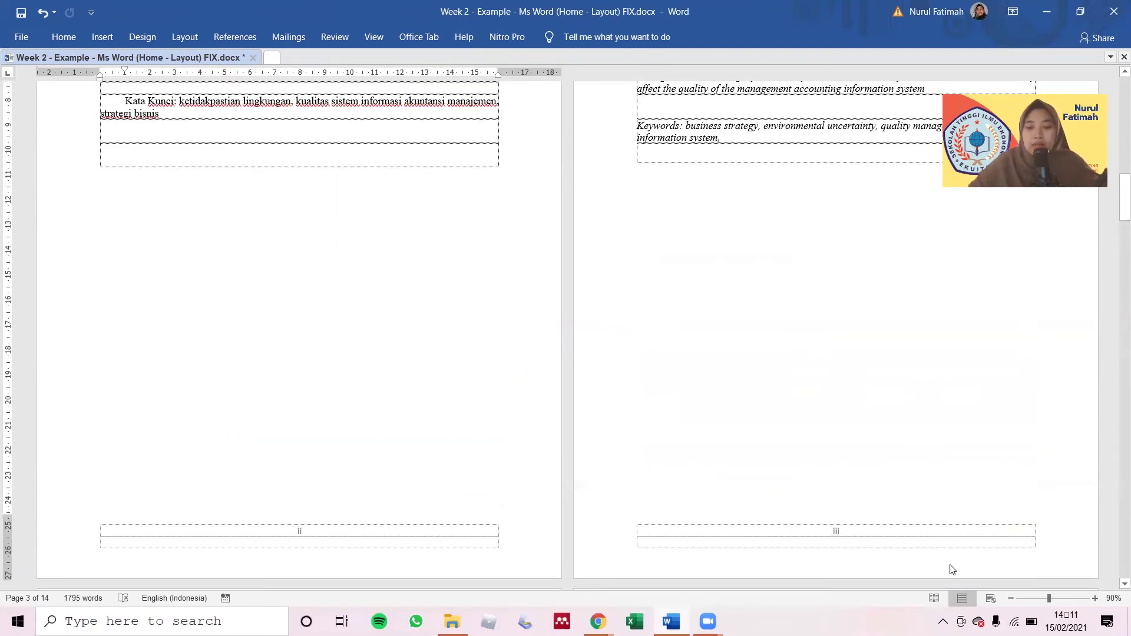
{"action": "scroll", "coordinate": [922, 539], "scroll_direction": "down", "scroll_amount": 10}
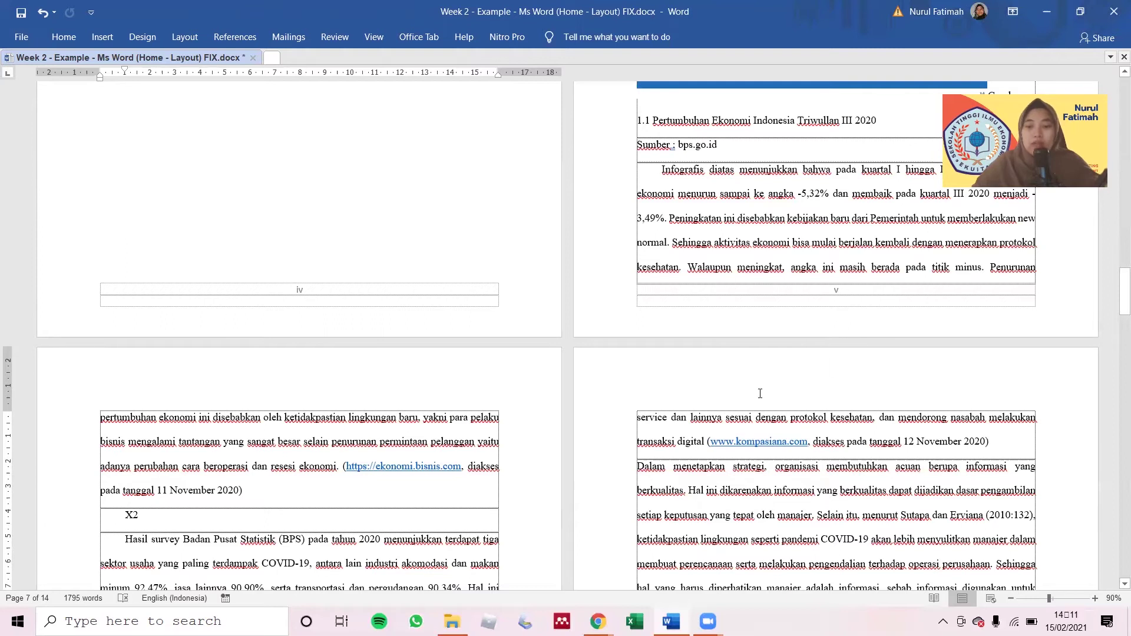
{"action": "scroll", "coordinate": [760, 394], "scroll_direction": "up", "scroll_amount": 10}
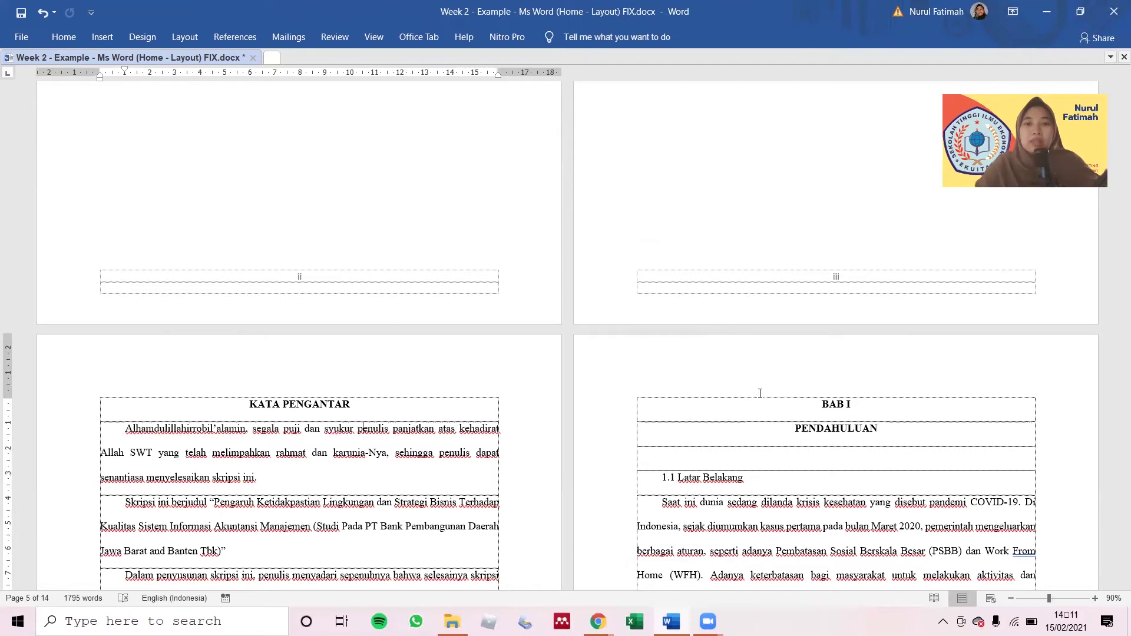
{"action": "left_click", "coordinate": [814, 404]}
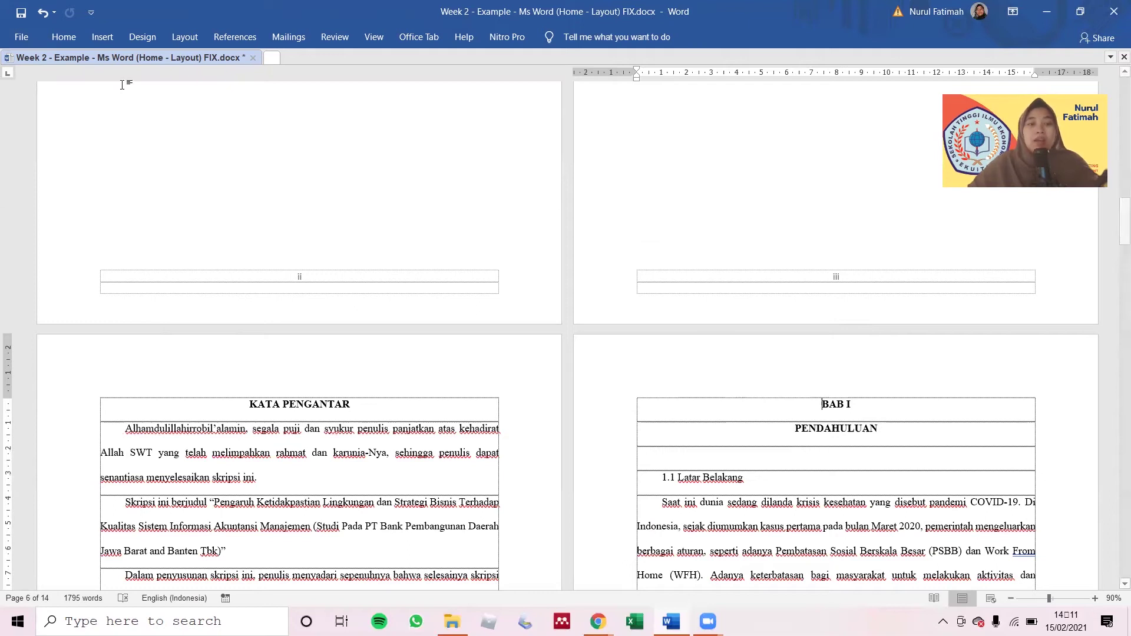
{"action": "left_click", "coordinate": [184, 33]}
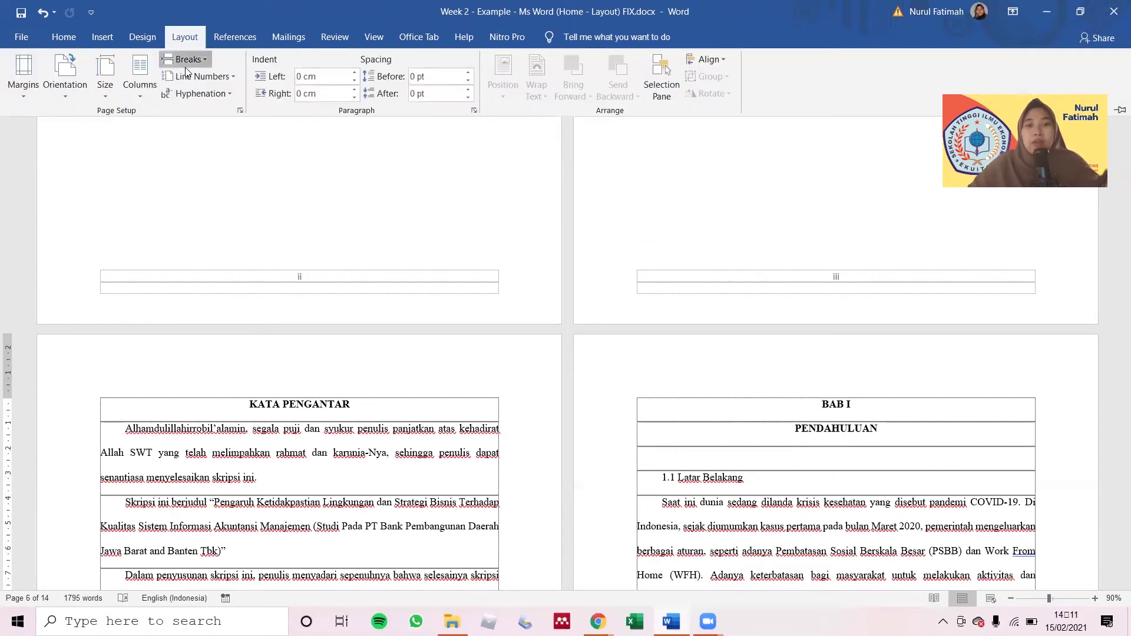
{"action": "left_click", "coordinate": [186, 65]}
{"action": "left_click", "coordinate": [228, 264]}
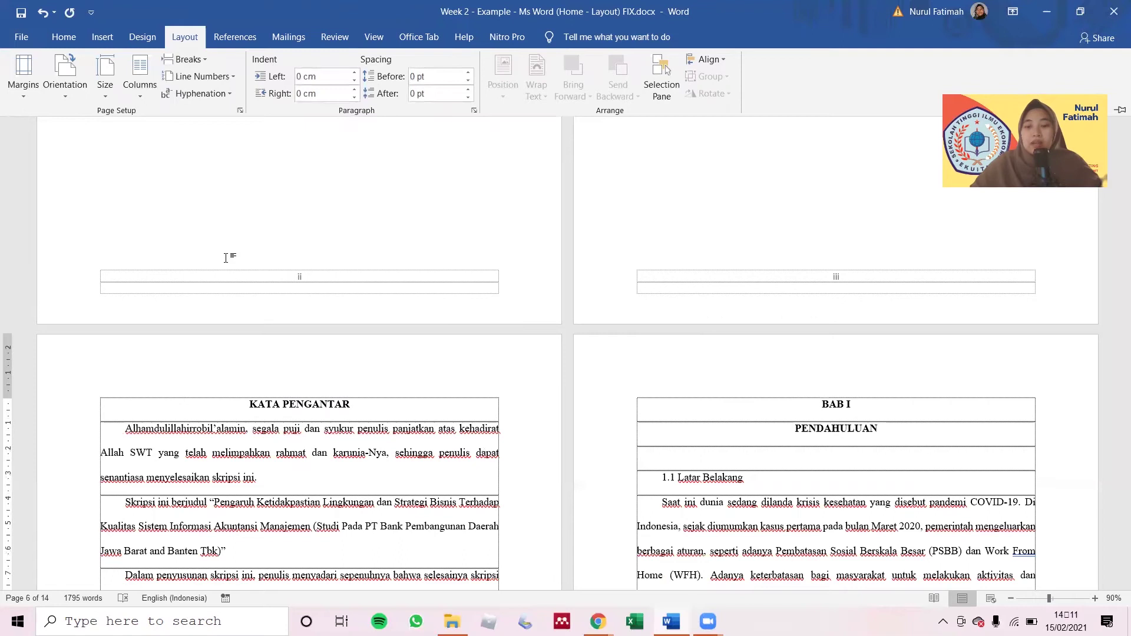
Format section 3's page numbers as 1, 2, 3, starting at 1, and return to the document body
{"action": "scroll", "coordinate": [706, 451], "scroll_direction": "down", "scroll_amount": 10}
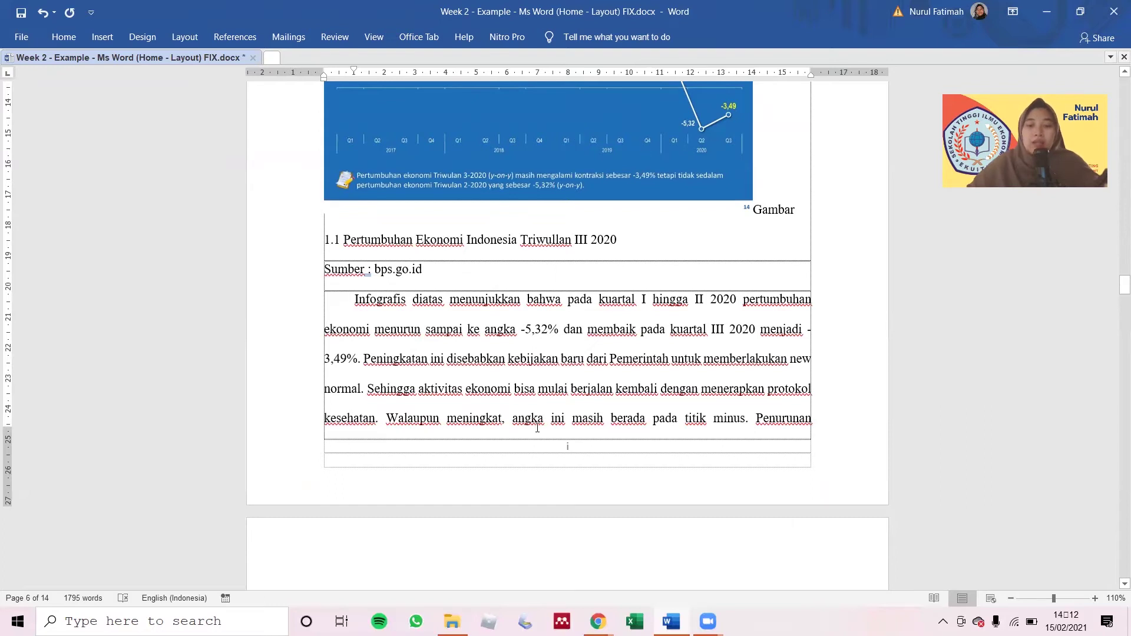
{"action": "double_click", "coordinate": [569, 446]}
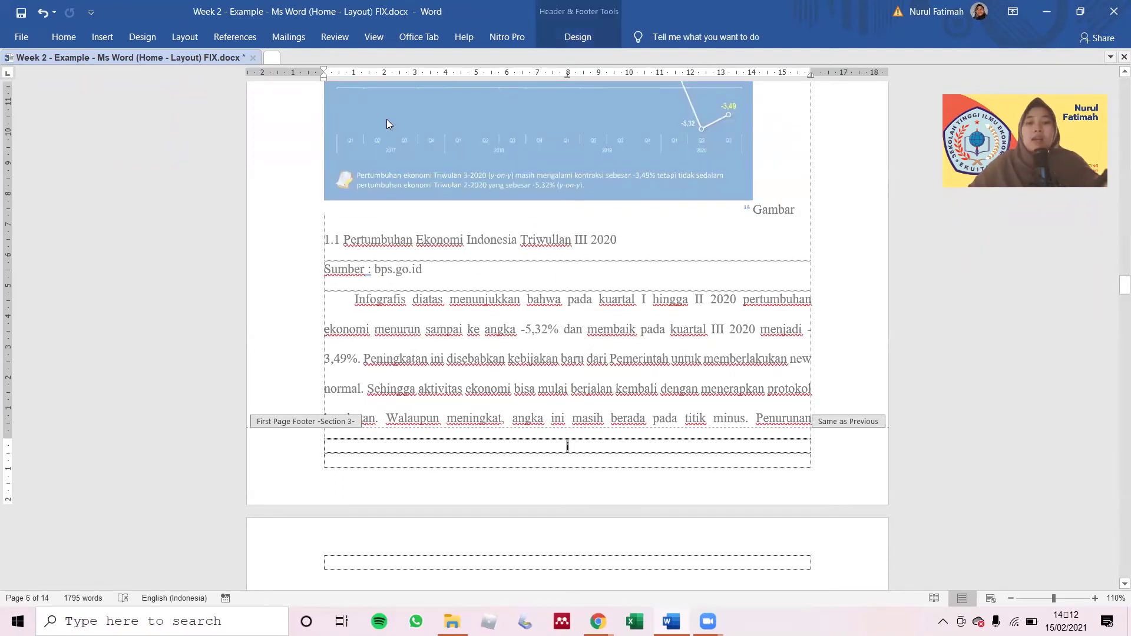
{"action": "left_click", "coordinate": [572, 38]}
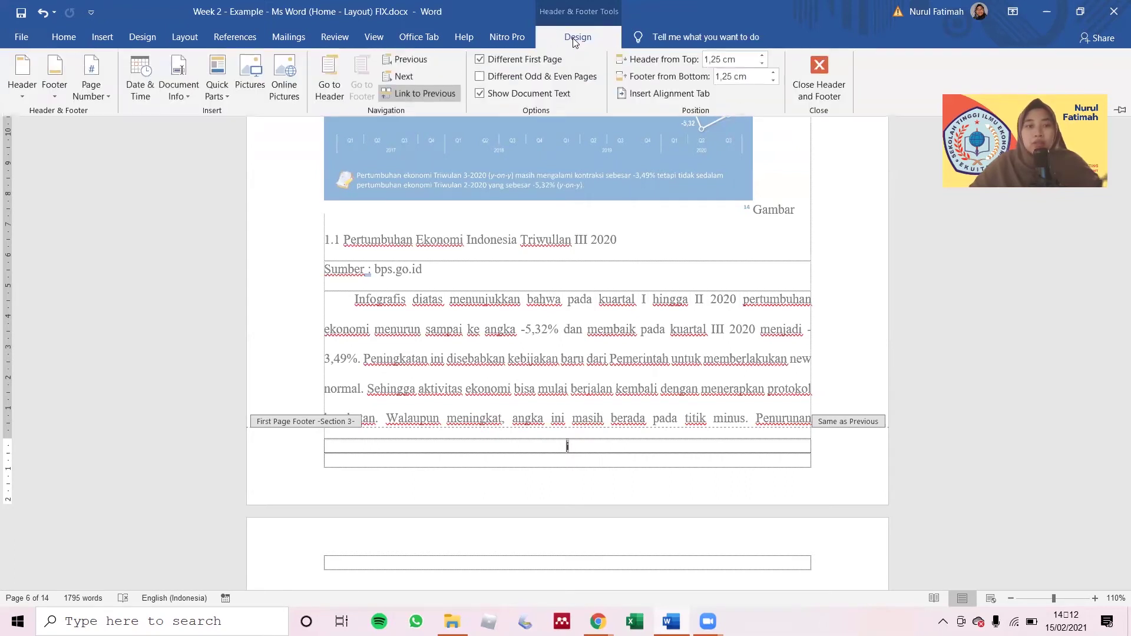
{"action": "left_click", "coordinate": [98, 96]}
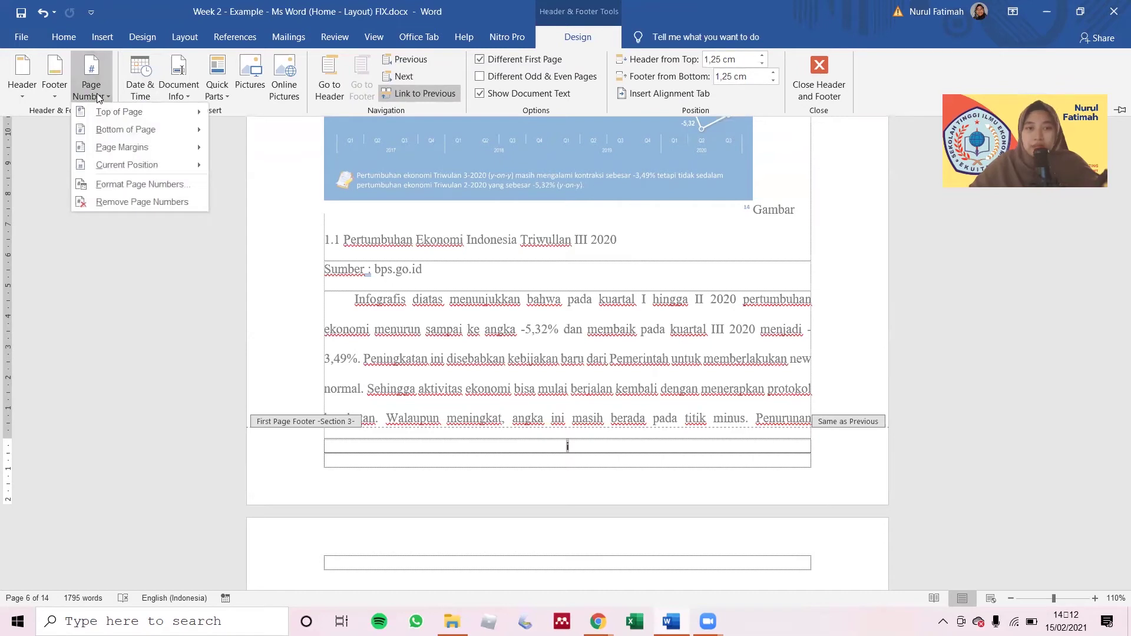
{"action": "left_click", "coordinate": [132, 183]}
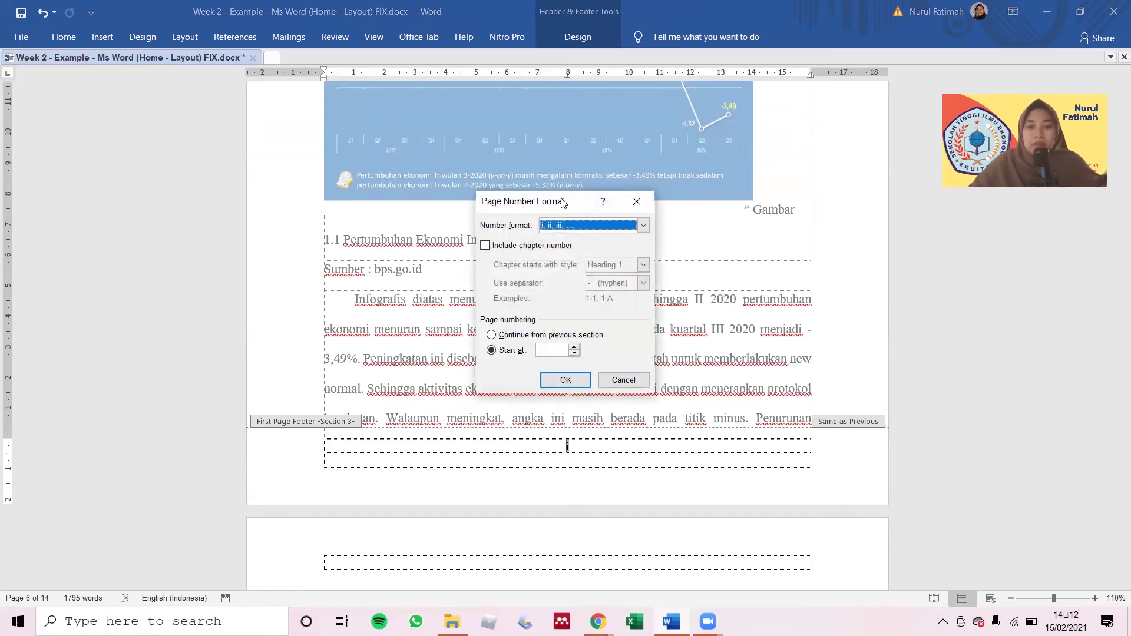
{"action": "left_click_drag", "start_coordinate": [548, 195], "coordinate": [481, 108]}
{"action": "left_click", "coordinate": [576, 139]}
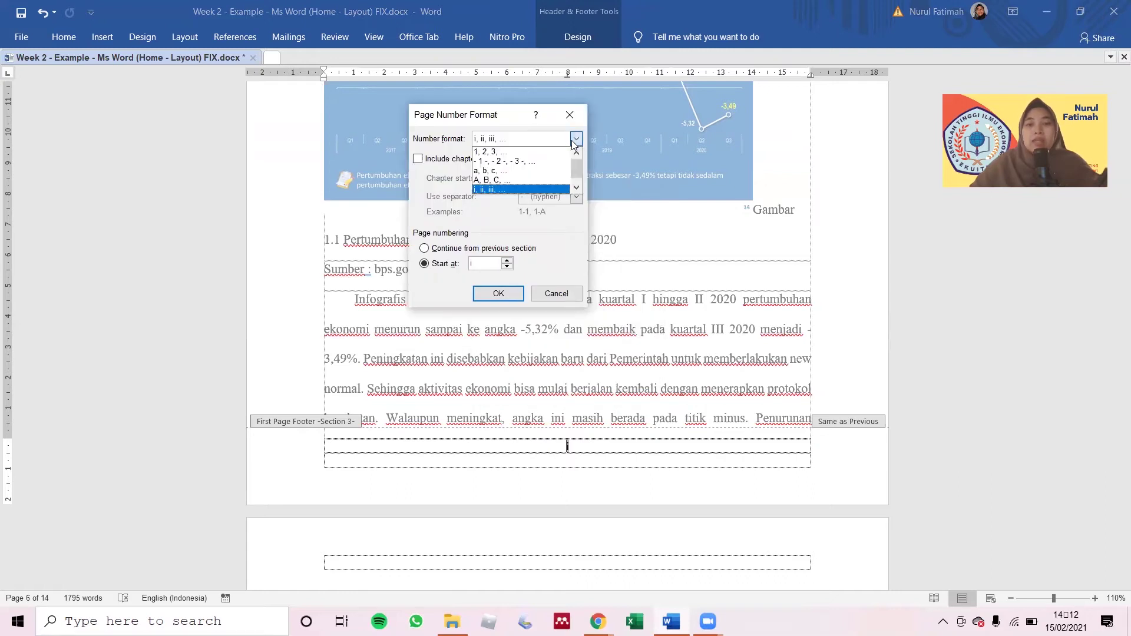
{"action": "left_click", "coordinate": [507, 152]}
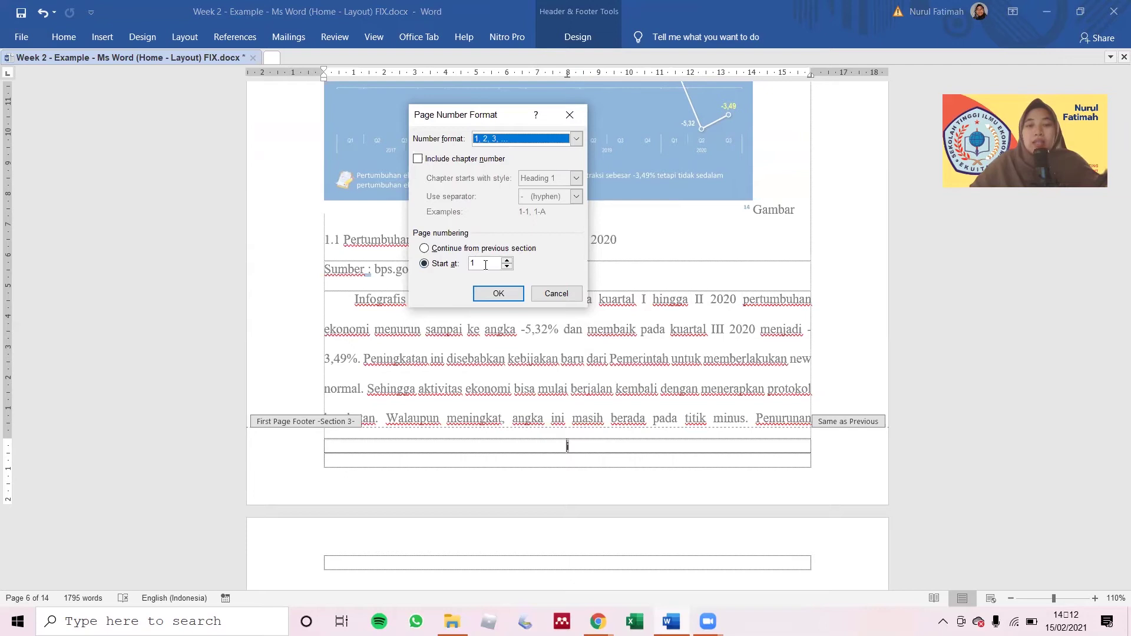
{"action": "left_click", "coordinate": [498, 293]}
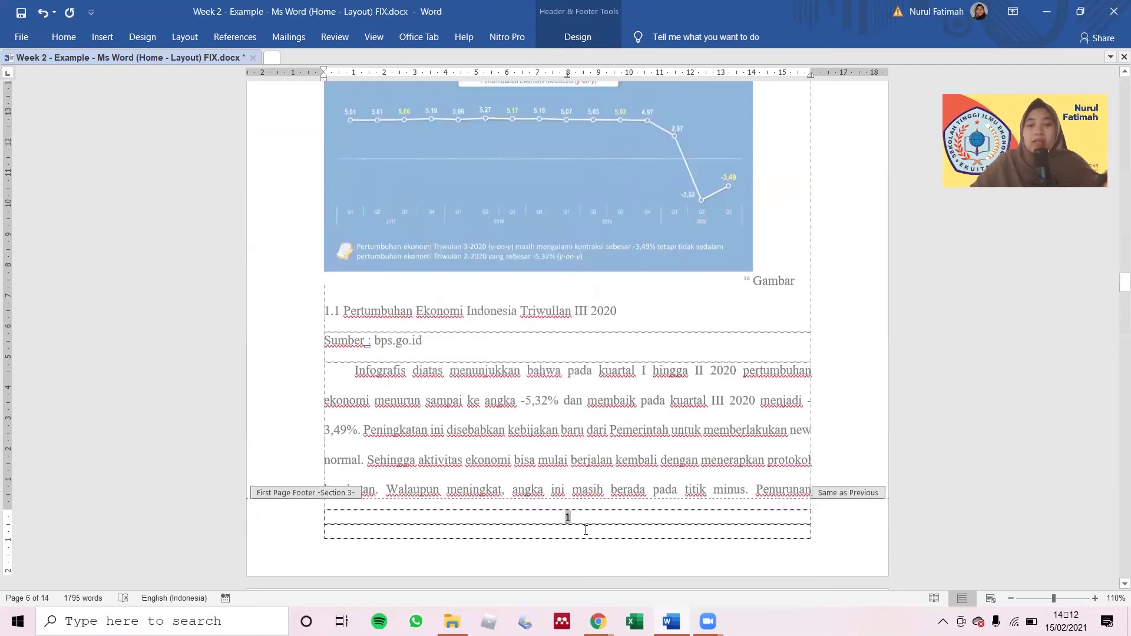
{"action": "double_click", "coordinate": [628, 492]}
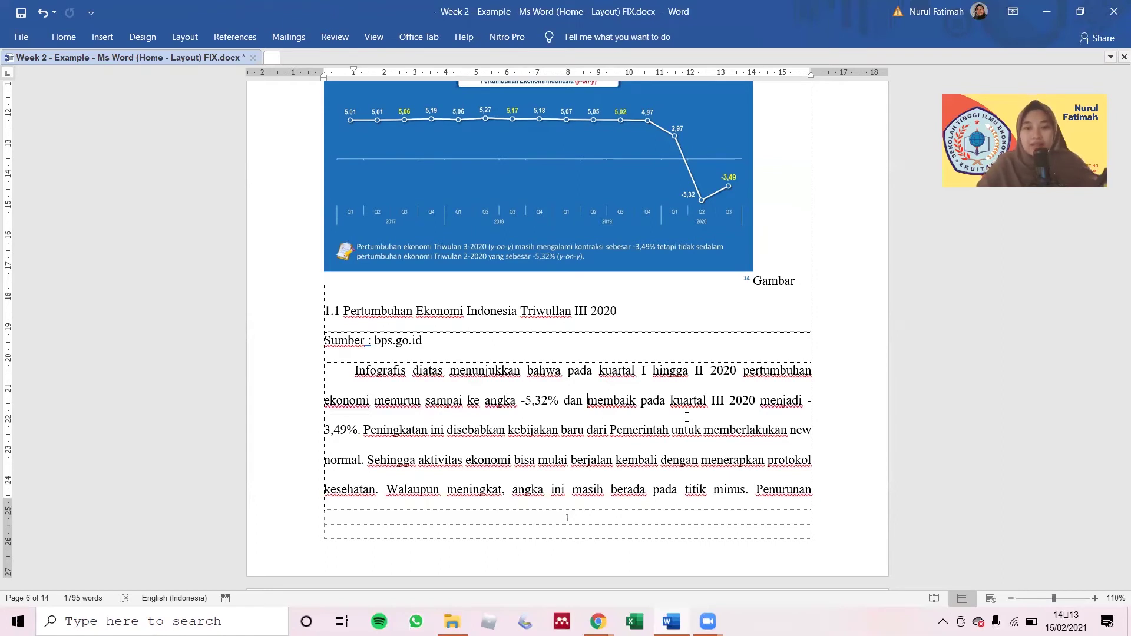
Unlink section 3's regular footer from the previous section, working from the second page of BAB I
{"action": "scroll", "coordinate": [687, 417], "scroll_direction": "down", "scroll_amount": 3}
{"action": "scroll", "coordinate": [1112, 584], "scroll_direction": "down", "scroll_amount": 2}
{"action": "scroll", "coordinate": [1113, 587], "scroll_direction": "down", "scroll_amount": 3}
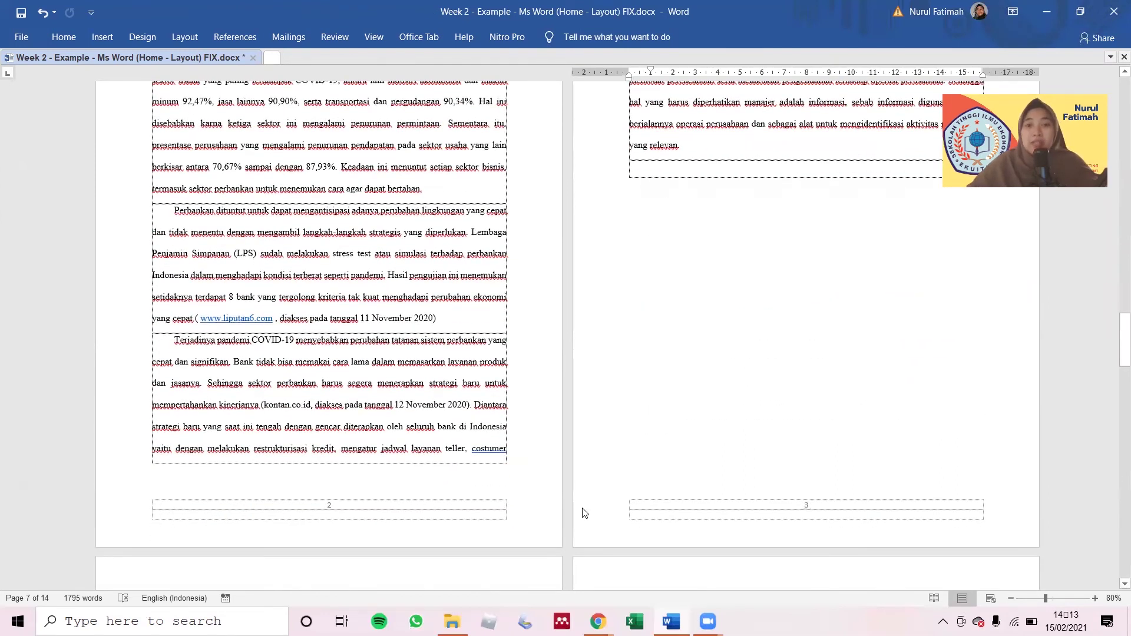
{"action": "double_click", "coordinate": [330, 505]}
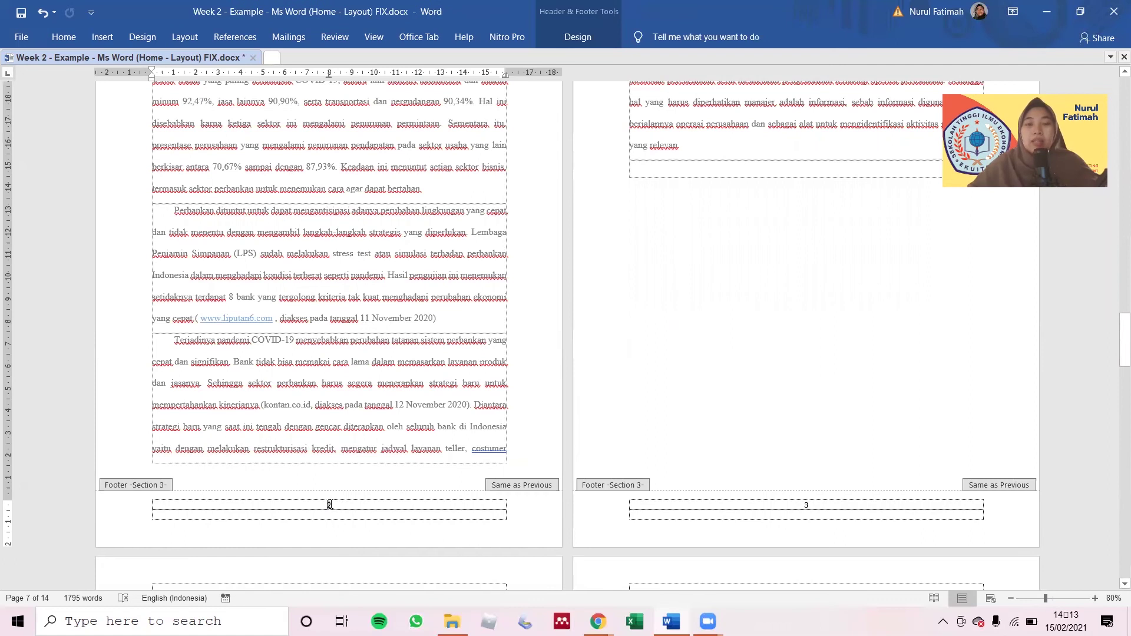
{"action": "left_click", "coordinate": [566, 39]}
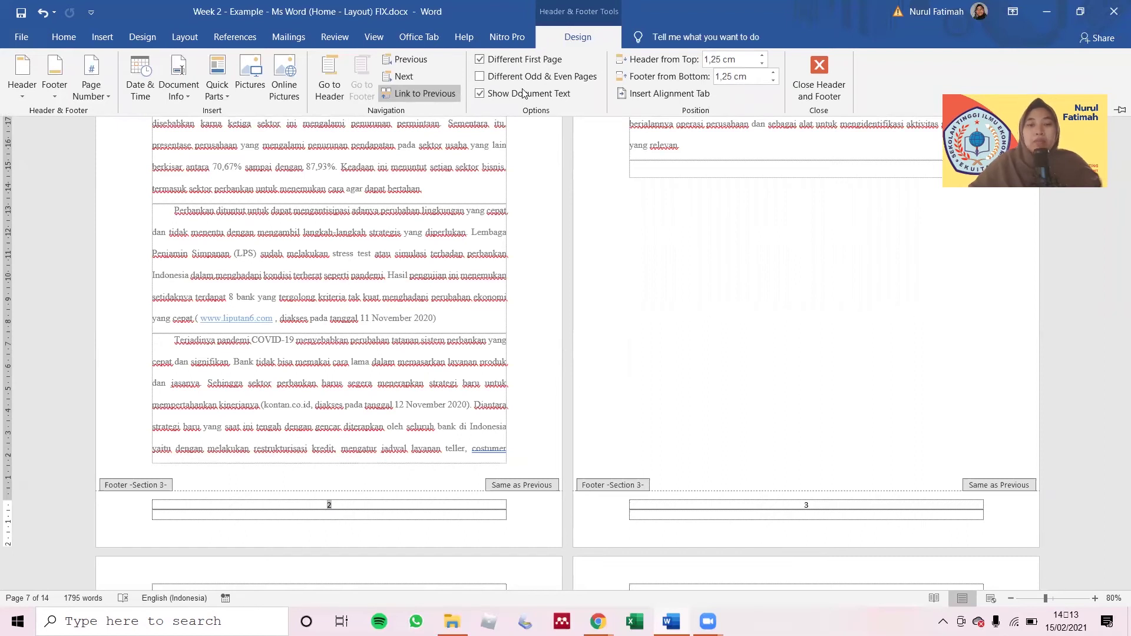
{"action": "left_click", "coordinate": [421, 95]}
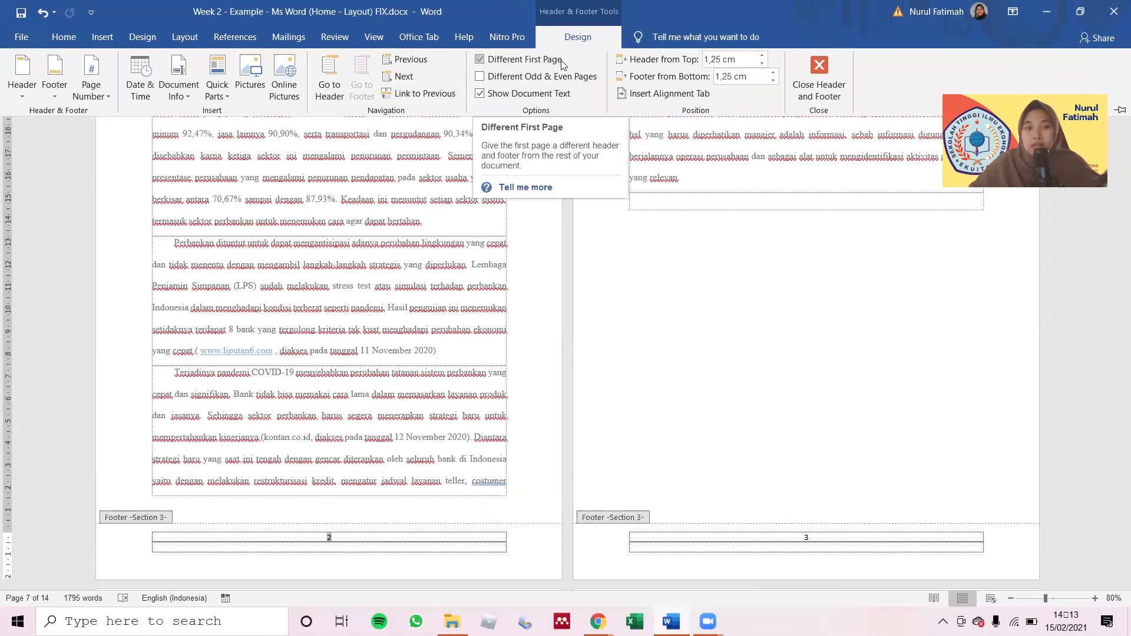
Insert a Plain Number 3 page number at the top of the page for section 3's regular pages
{"action": "left_click", "coordinate": [87, 93]}
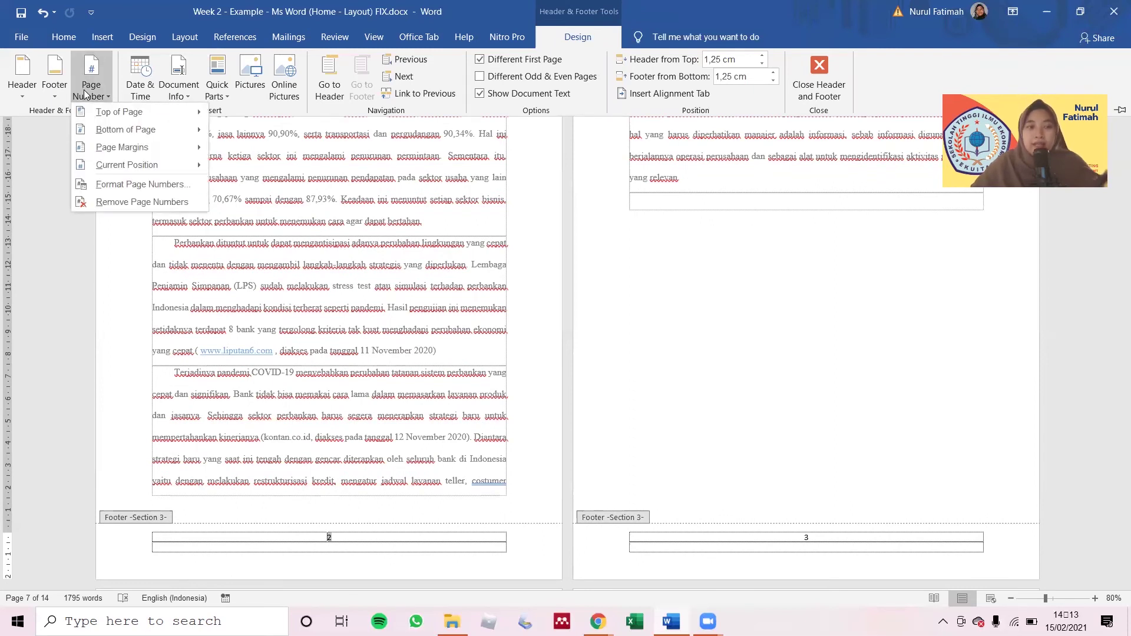
{"action": "mouse_move", "coordinate": [115, 113]}
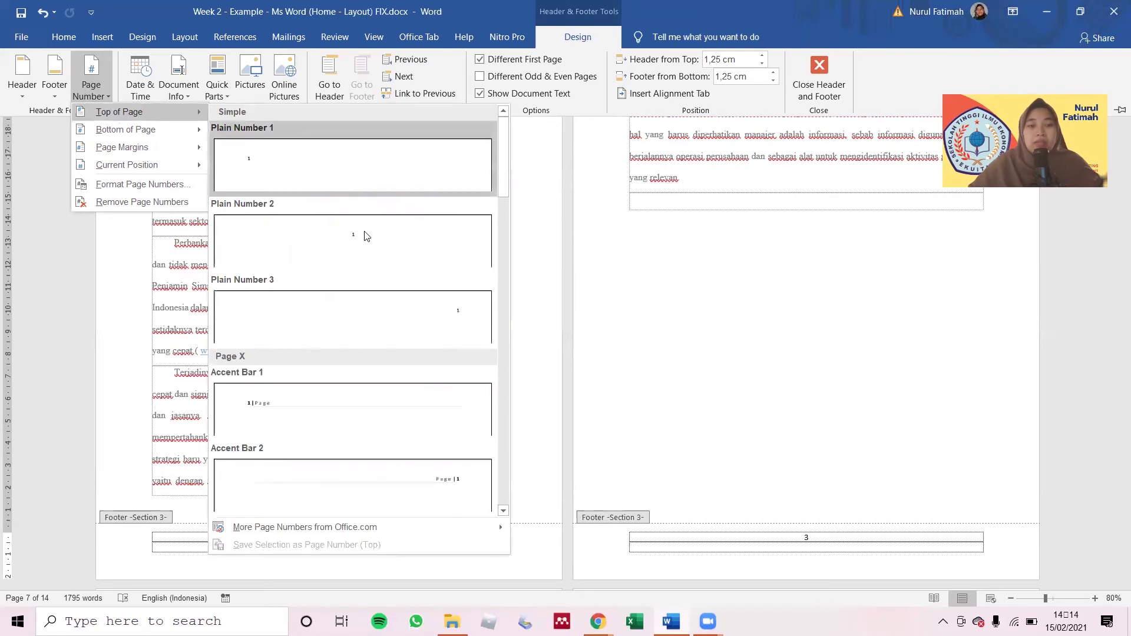
{"action": "left_click", "coordinate": [428, 313]}
Delete the page number from section 3's regular footer and return to the document body
{"action": "scroll", "coordinate": [416, 290], "scroll_direction": "down", "scroll_amount": 15}
{"action": "scroll", "coordinate": [416, 290], "scroll_direction": "down", "scroll_amount": 3}
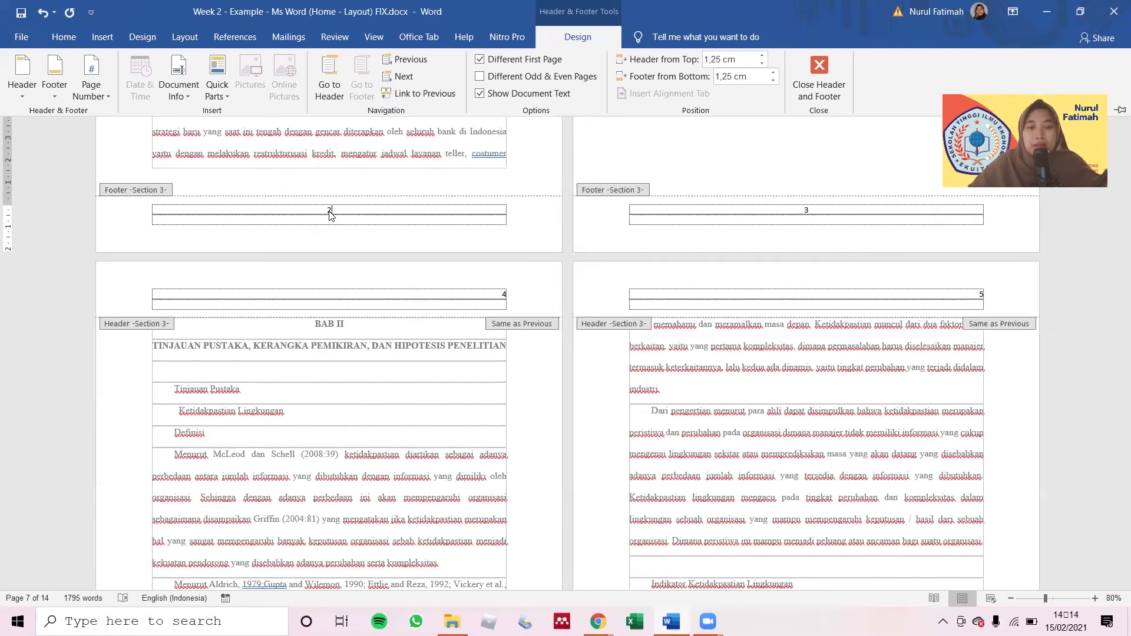
{"action": "left_click", "coordinate": [331, 212]}
{"action": "key", "text": "BackSpace"}
{"action": "key", "text": "BackSpace"}
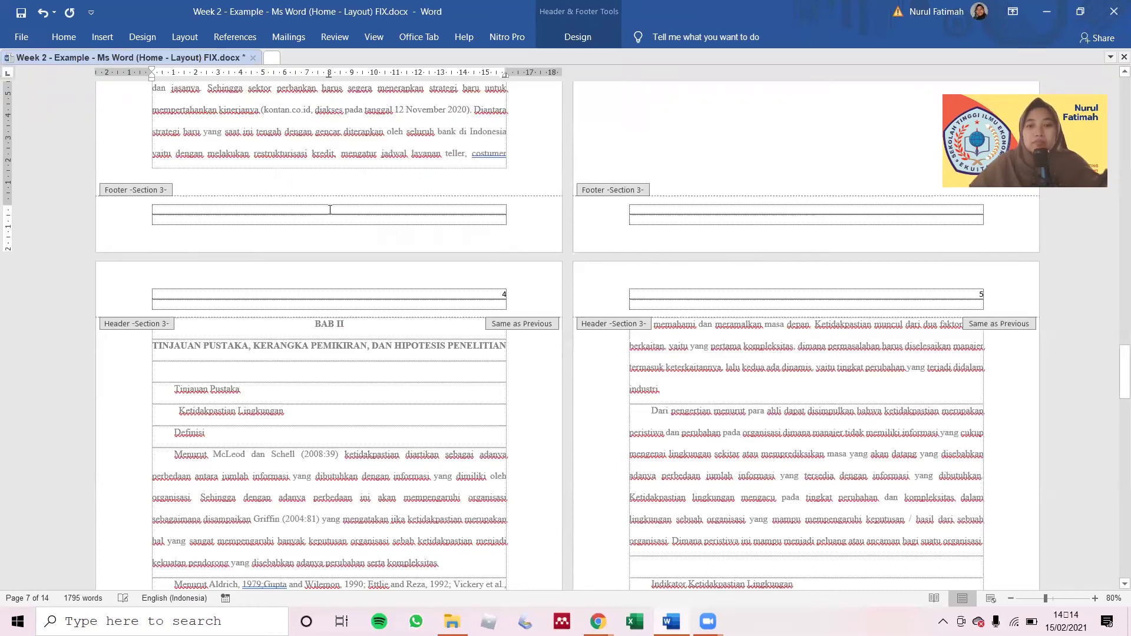
{"action": "double_click", "coordinate": [321, 143]}
Insert a section break before the BAB II heading
{"action": "scroll", "coordinate": [320, 142], "scroll_direction": "up", "scroll_amount": 20}
{"action": "scroll", "coordinate": [321, 142], "scroll_direction": "down", "scroll_amount": 12}
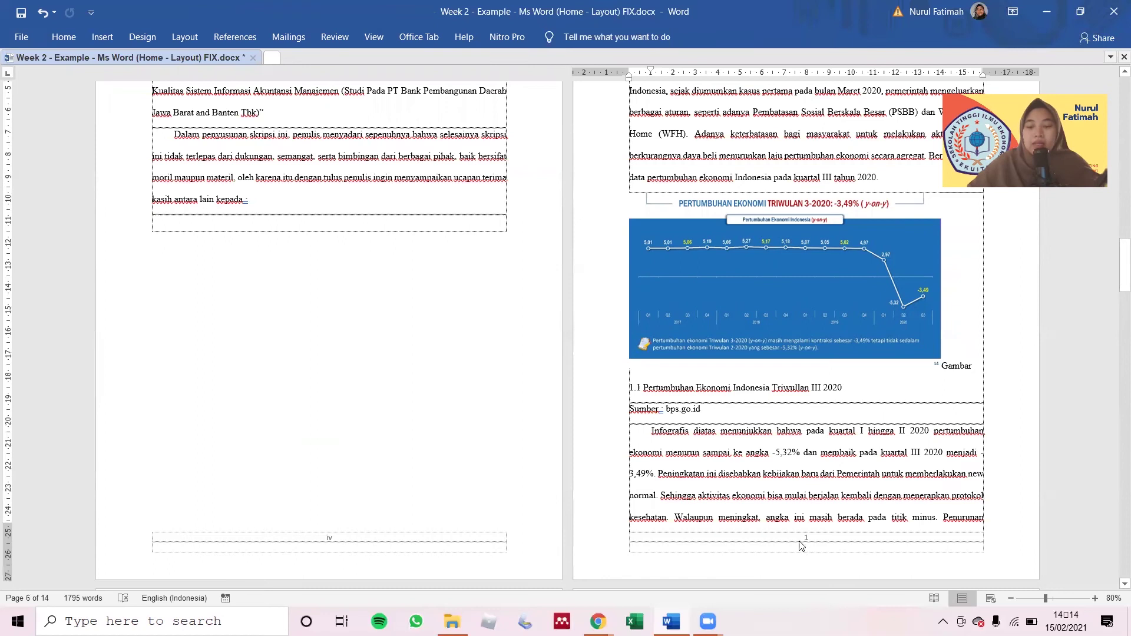
{"action": "scroll", "coordinate": [801, 545], "scroll_direction": "down", "scroll_amount": 12}
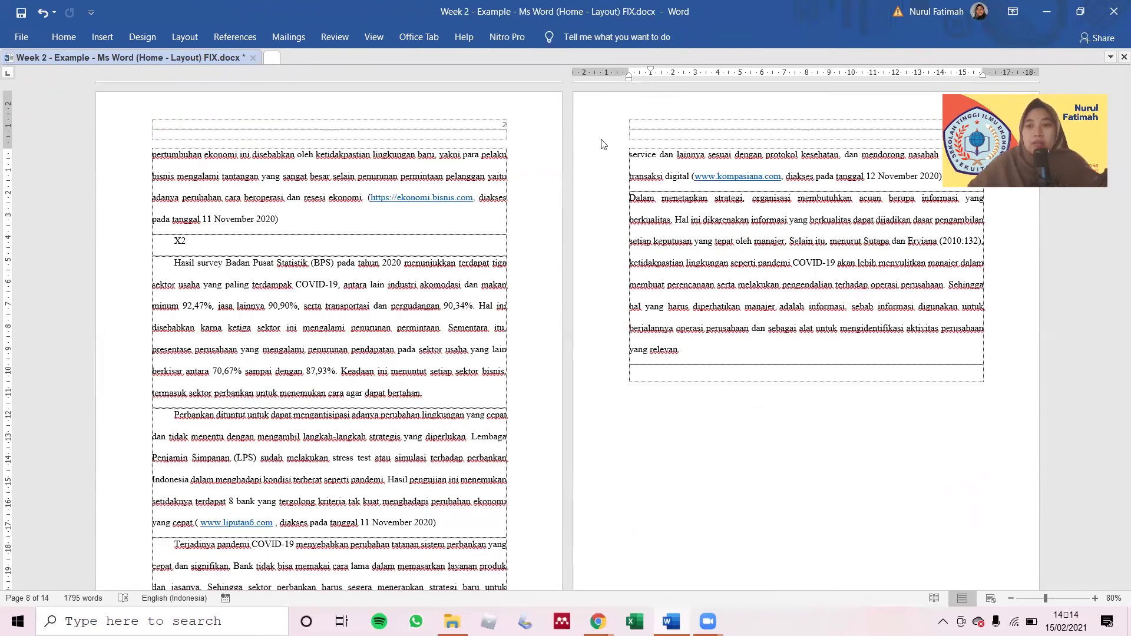
{"action": "scroll", "coordinate": [433, 230], "scroll_direction": "down", "scroll_amount": 8}
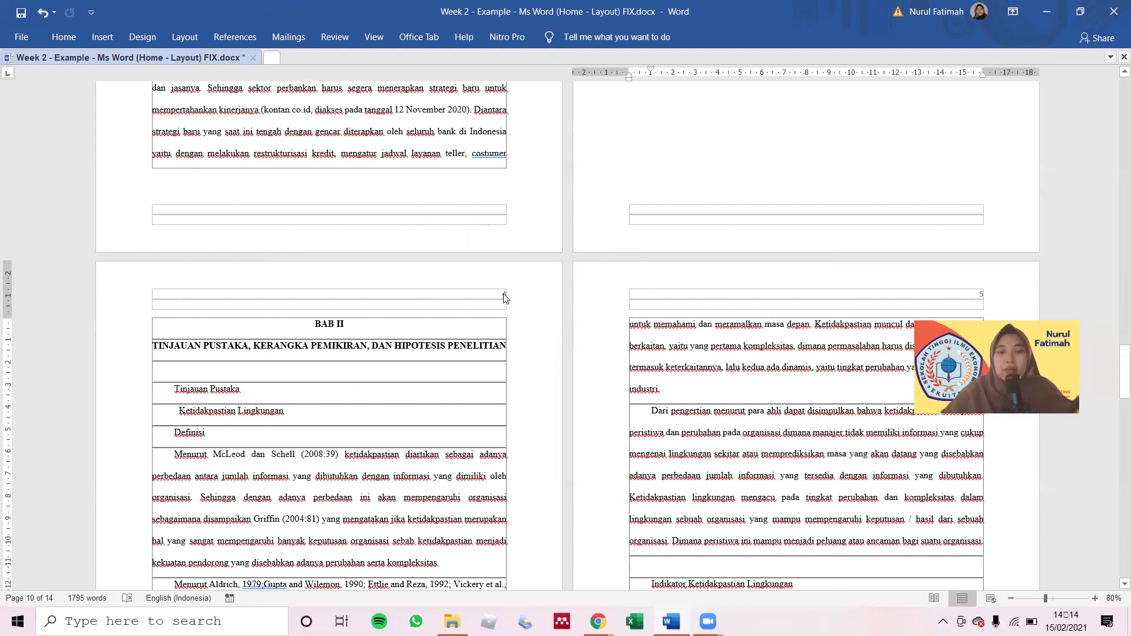
{"action": "left_click", "coordinate": [317, 323]}
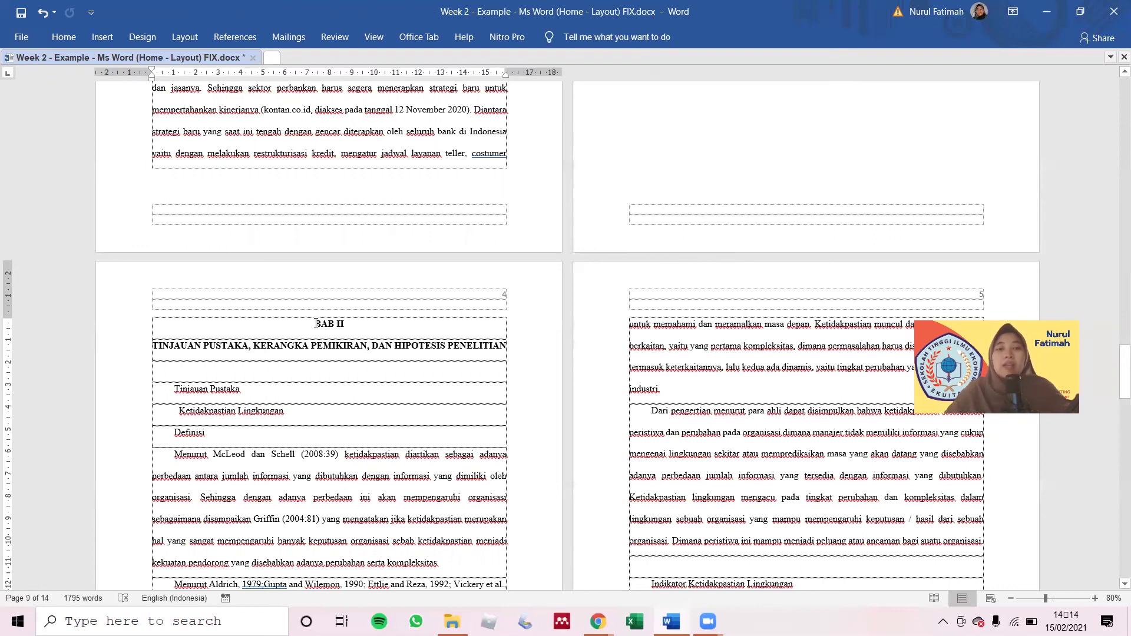
{"action": "left_click", "coordinate": [186, 38]}
{"action": "left_click", "coordinate": [197, 59]}
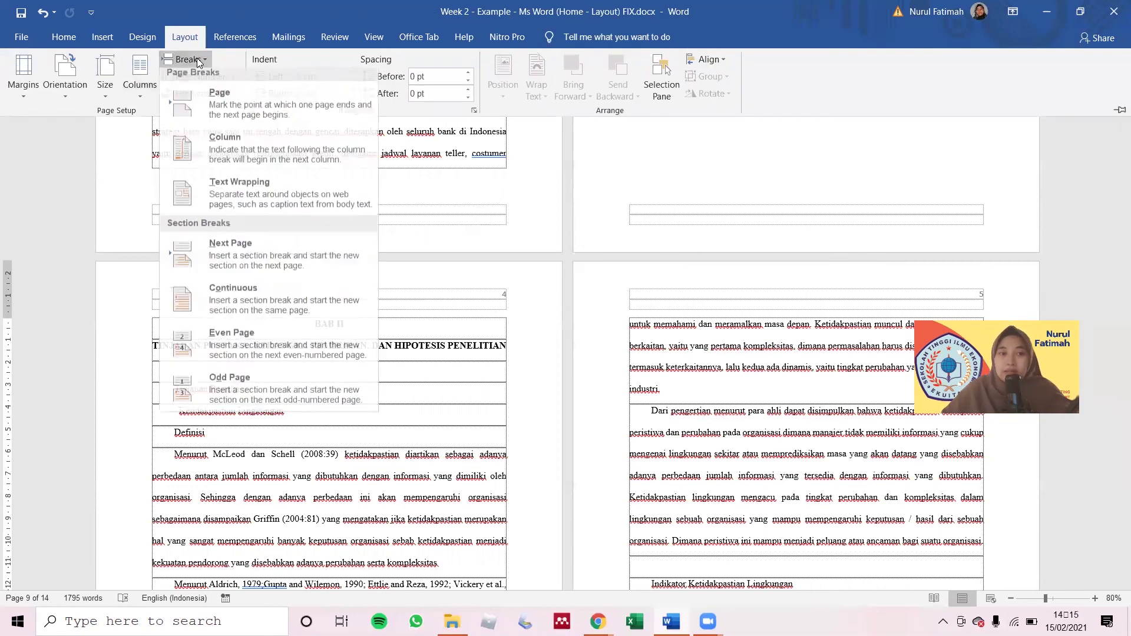